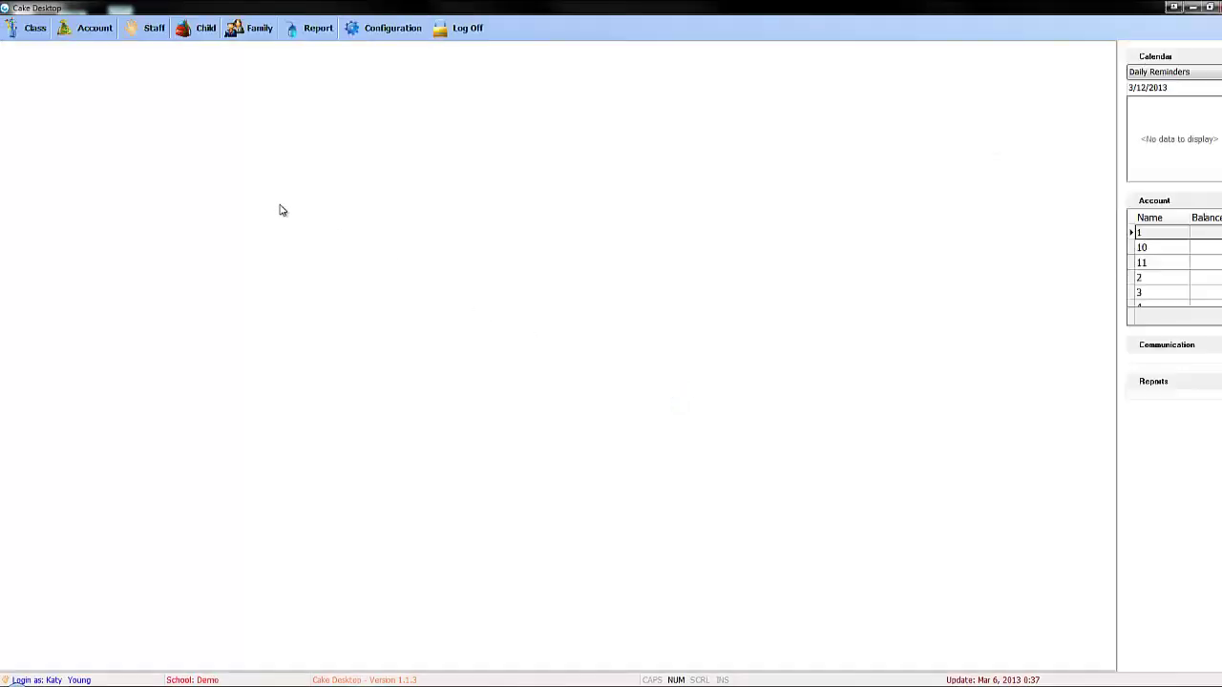
- Open the class view and filter it by Afterschool, Infants and Toddler in turn, returning to All Class
click(38, 34)
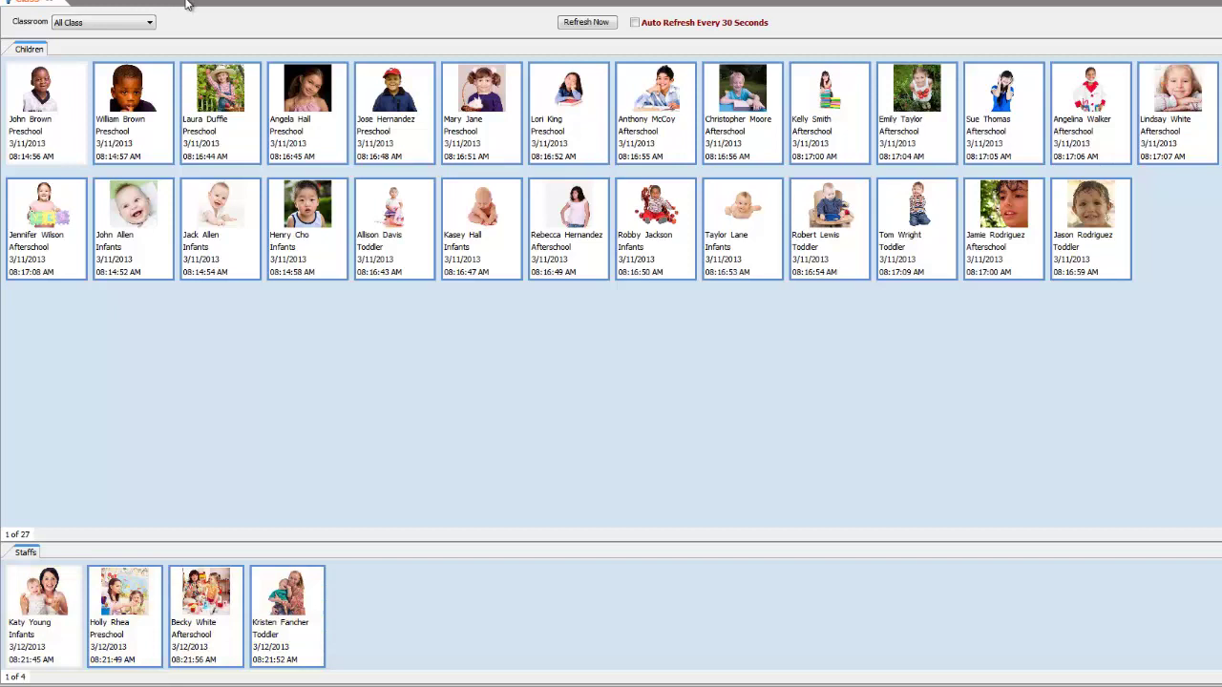
click(149, 22)
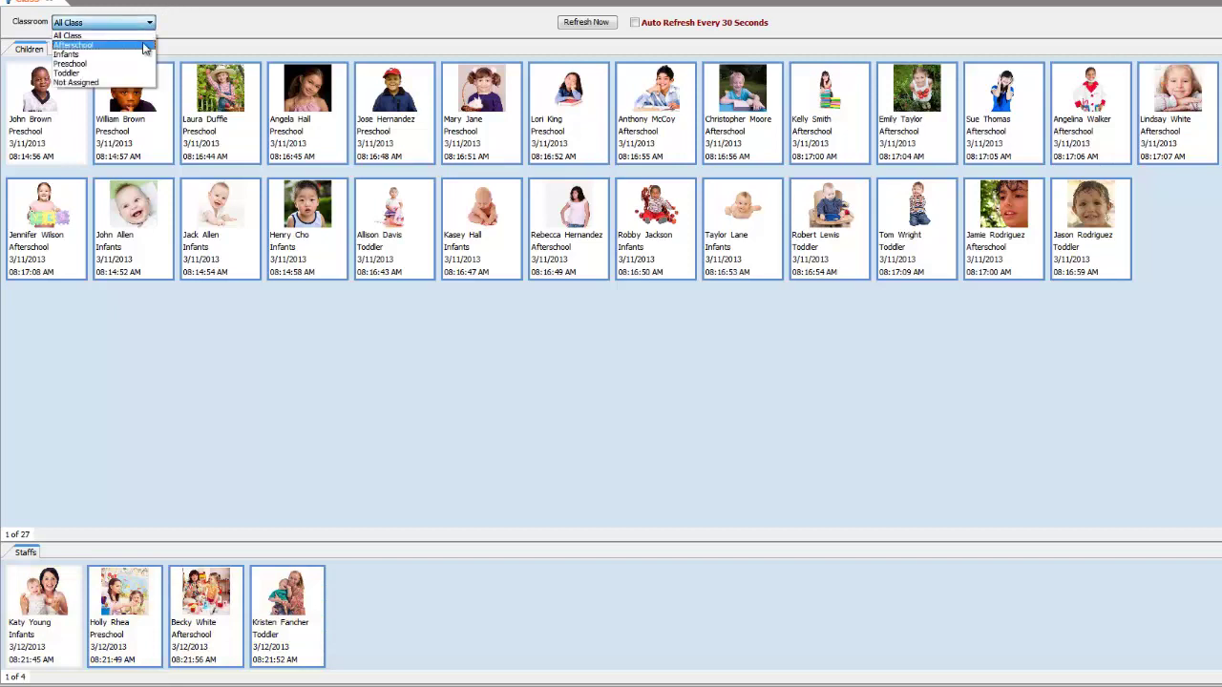
click(146, 45)
click(147, 26)
key(Down)
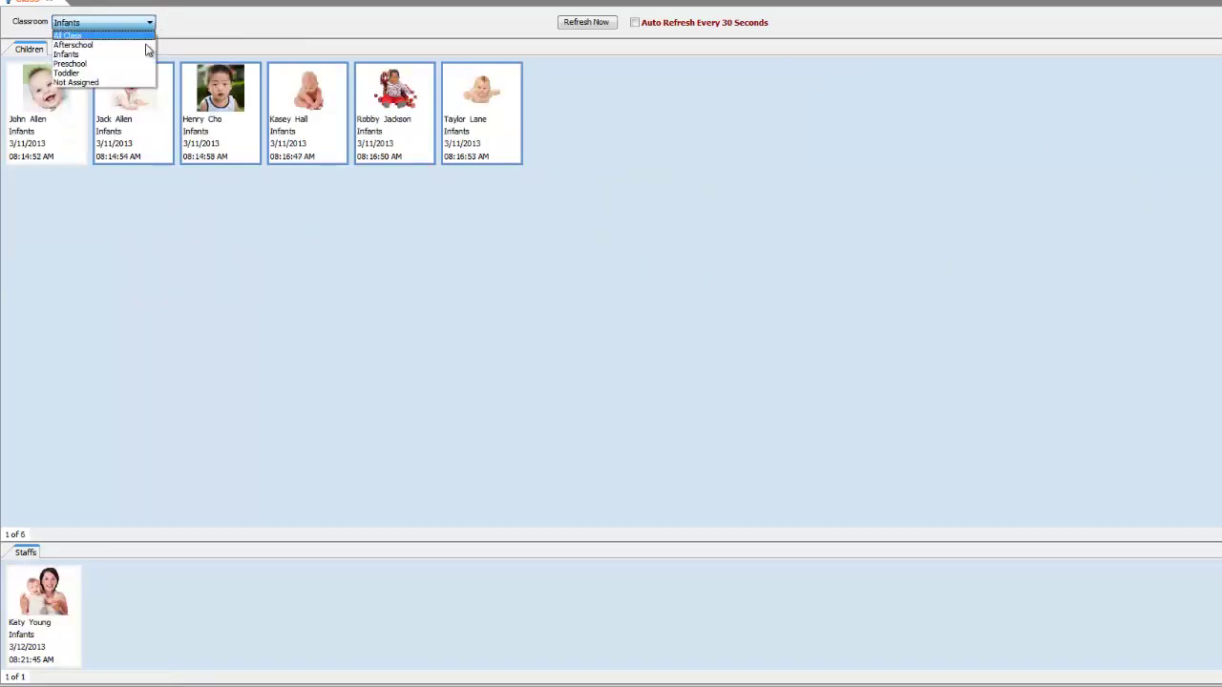
key(Down)
click(142, 72)
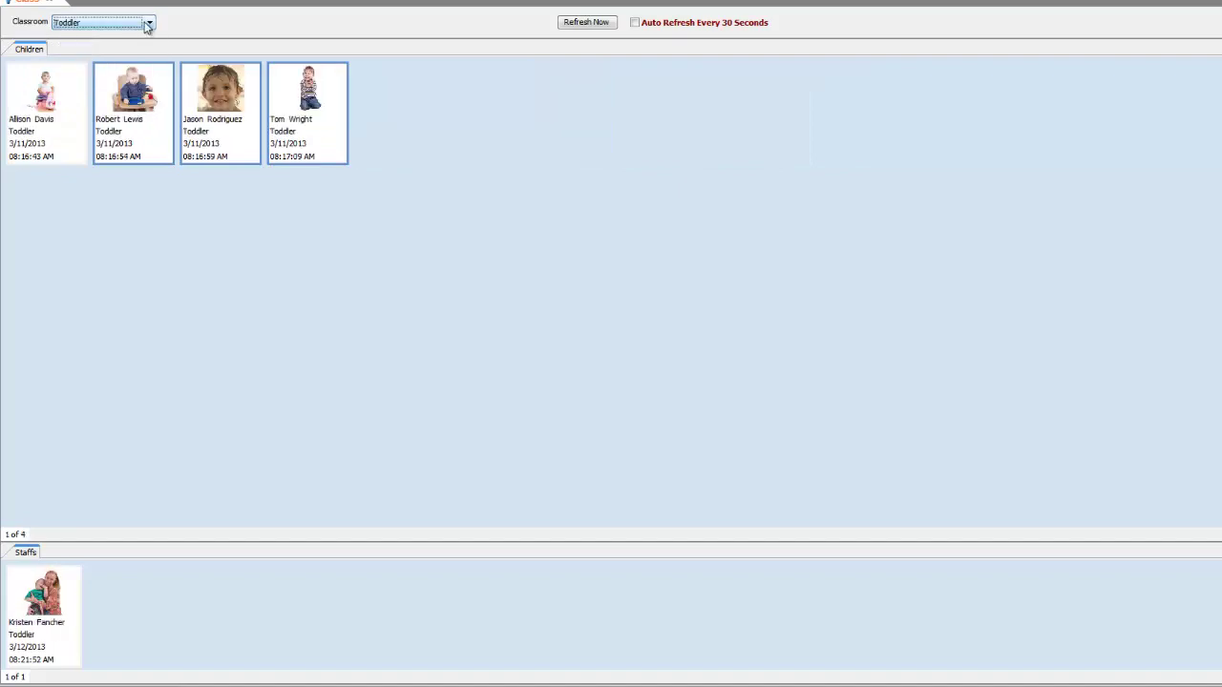
click(147, 23)
key(Return)
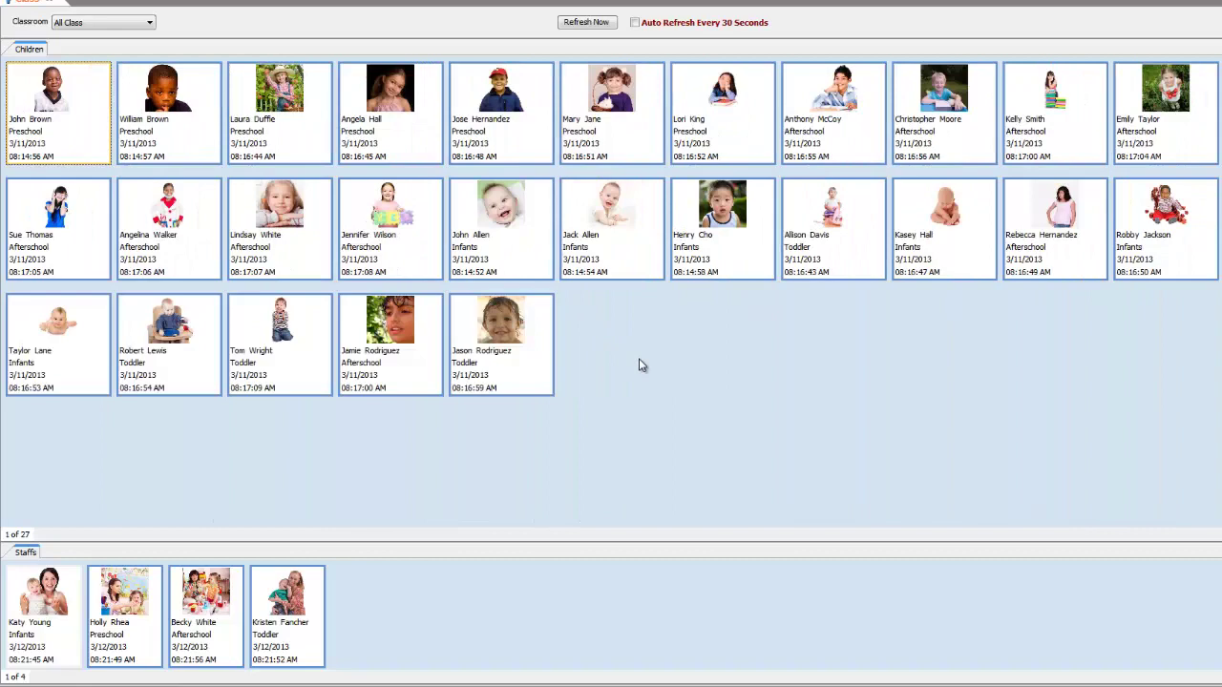
- Manually sign in the one child still available for sign-in, selecting the listed guardian as drop-off guardian
right_click(638, 358)
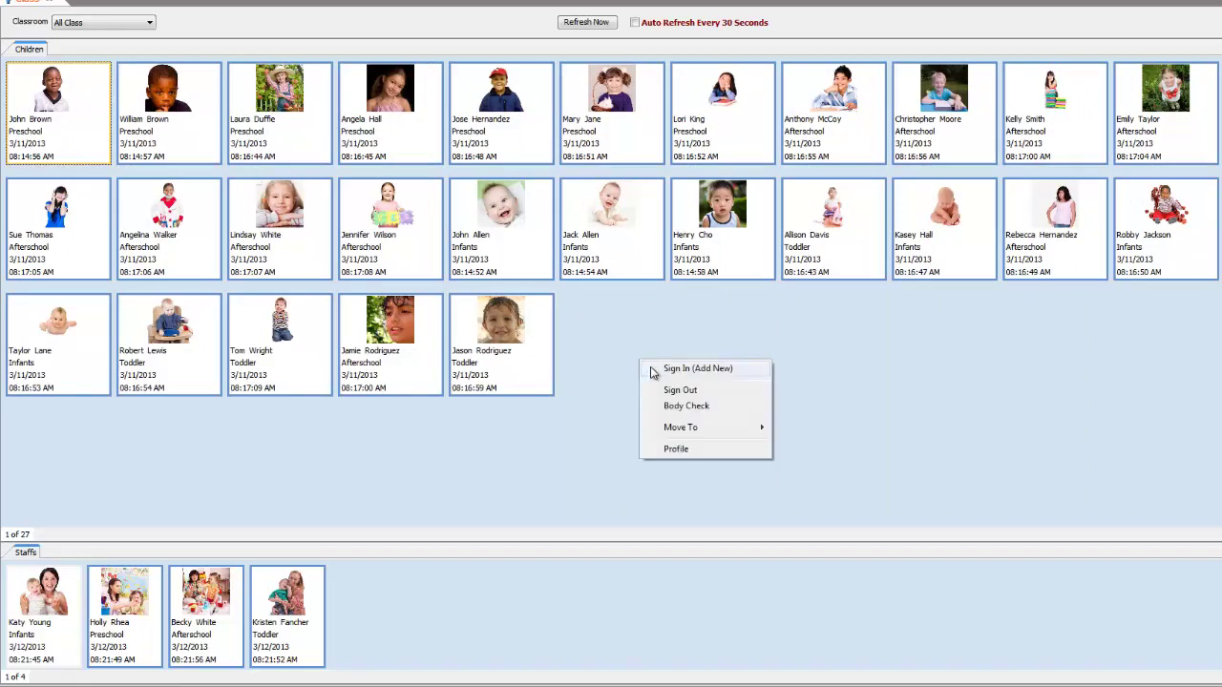
click(651, 369)
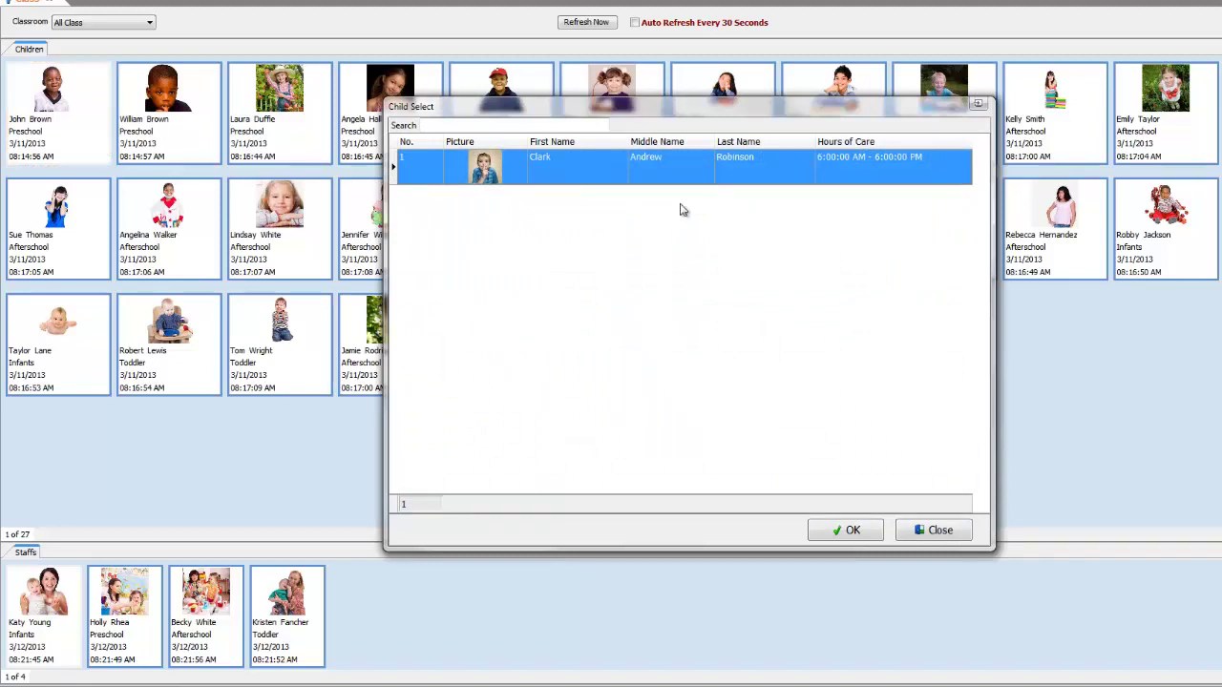
click(827, 532)
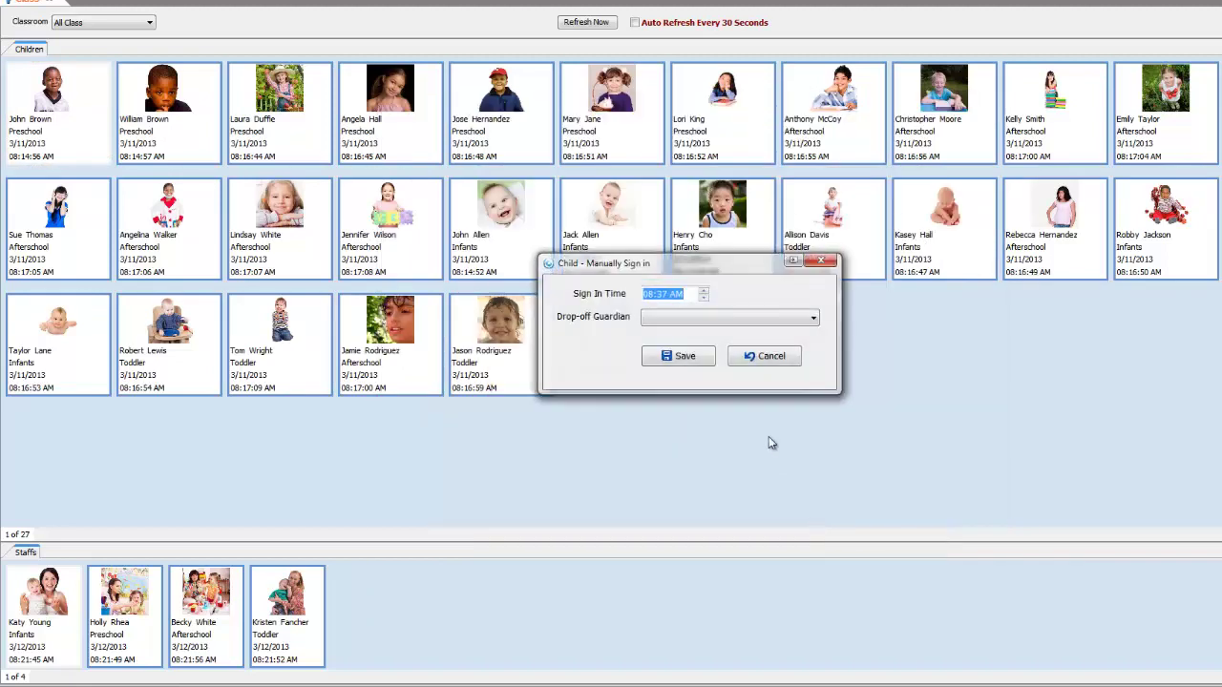
click(704, 325)
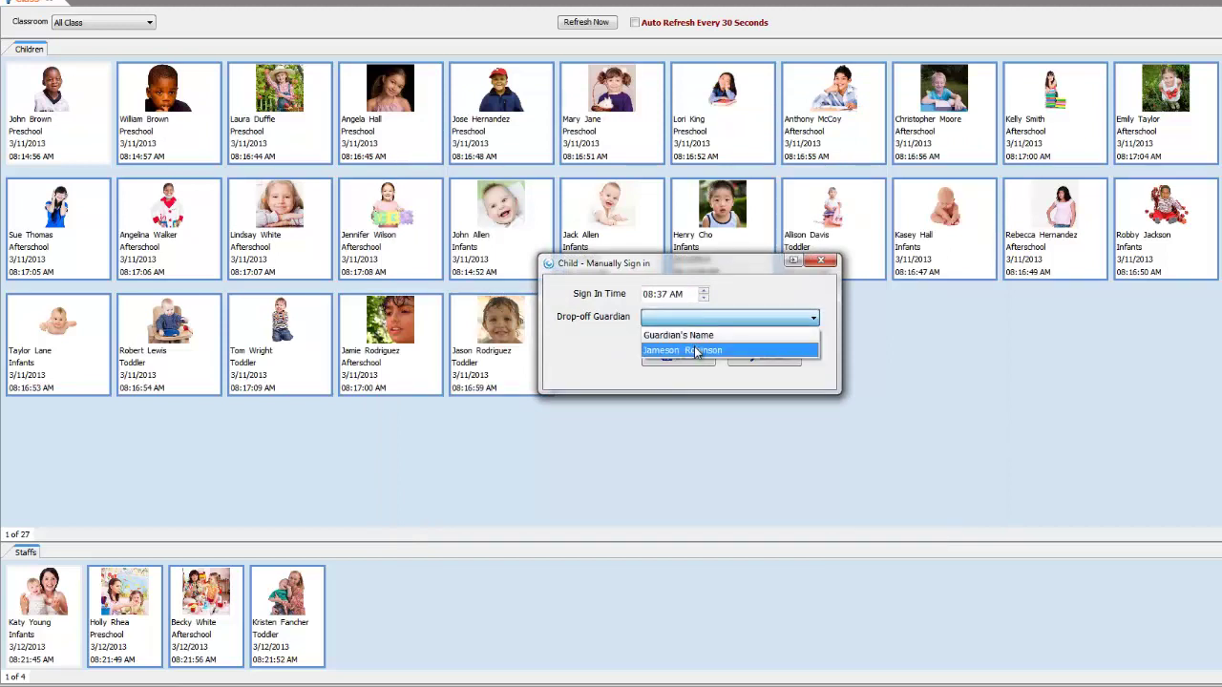
click(697, 352)
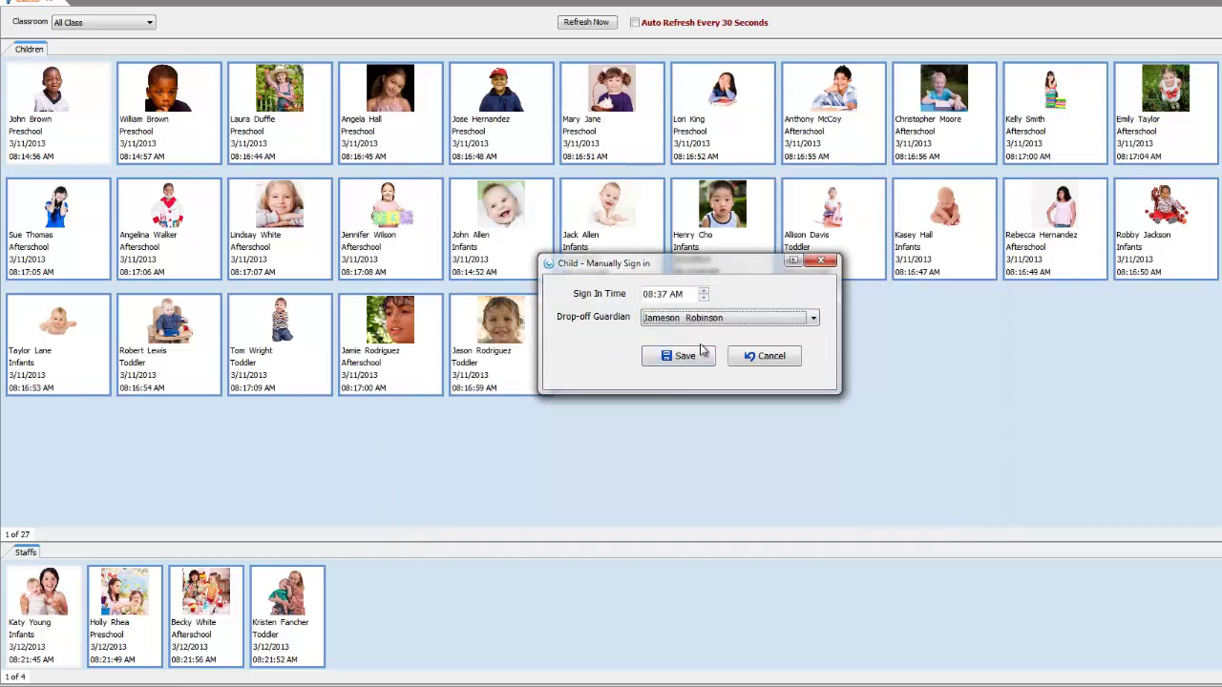
click(704, 359)
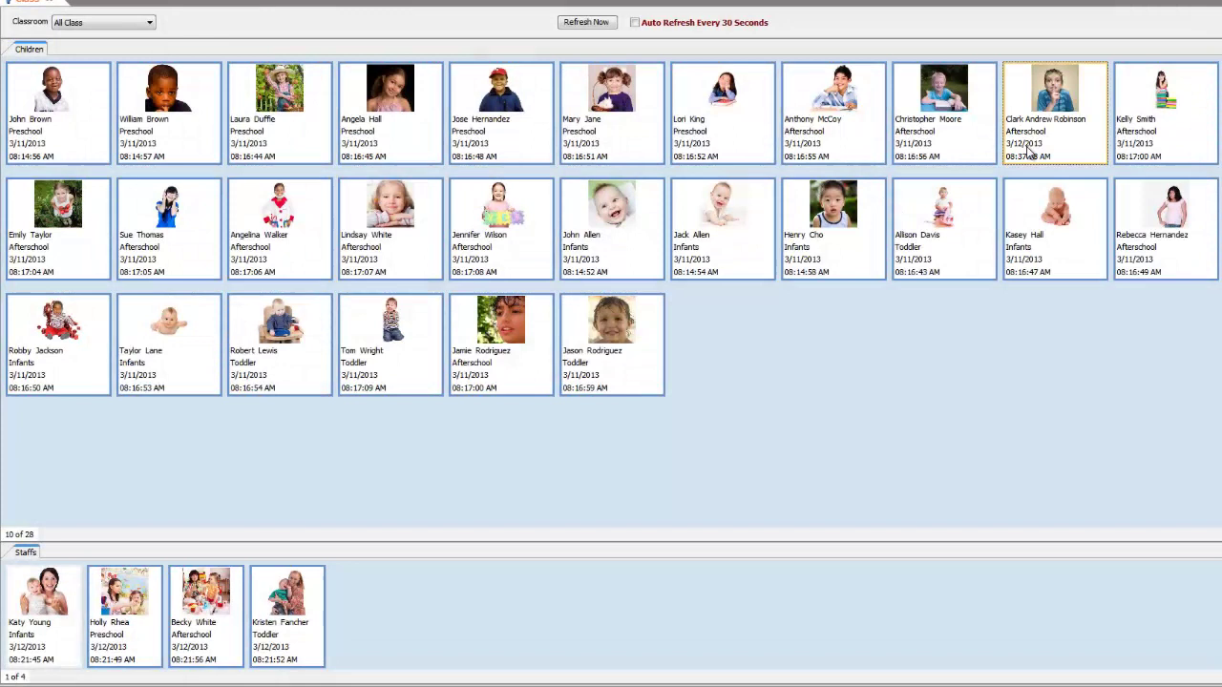
- Manually sign out the newly signed-in Afterschool child, selecting the listed guardian
right_click(1053, 151)
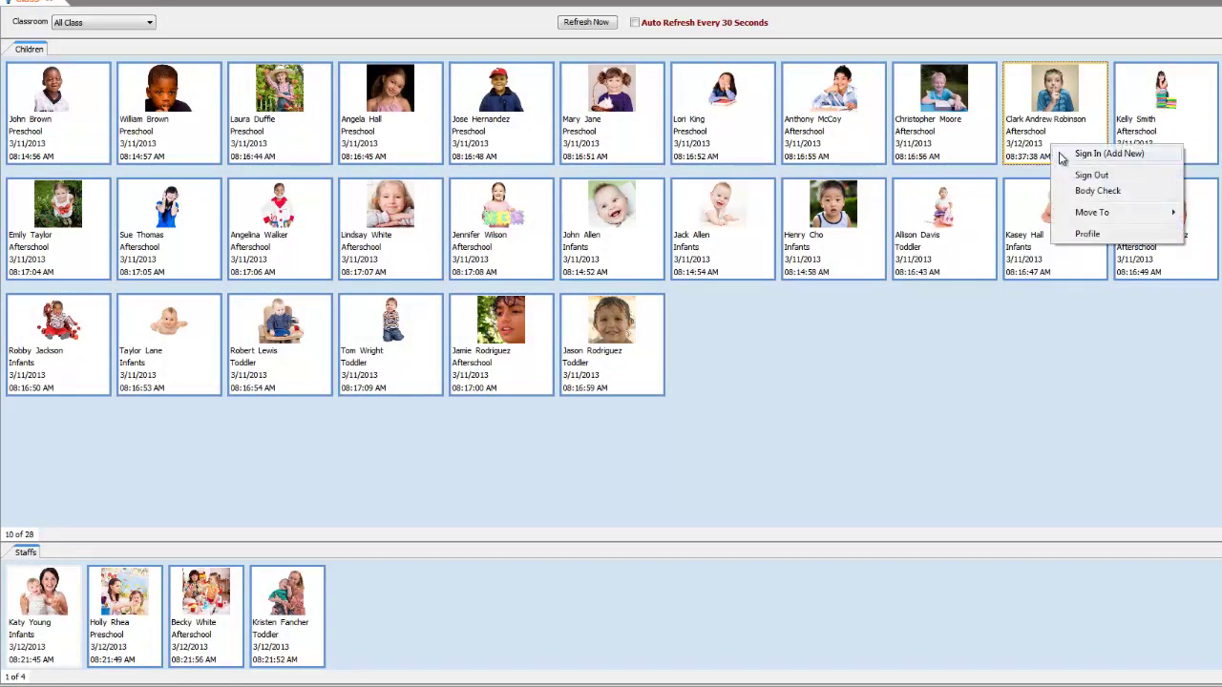
click(1061, 175)
click(727, 322)
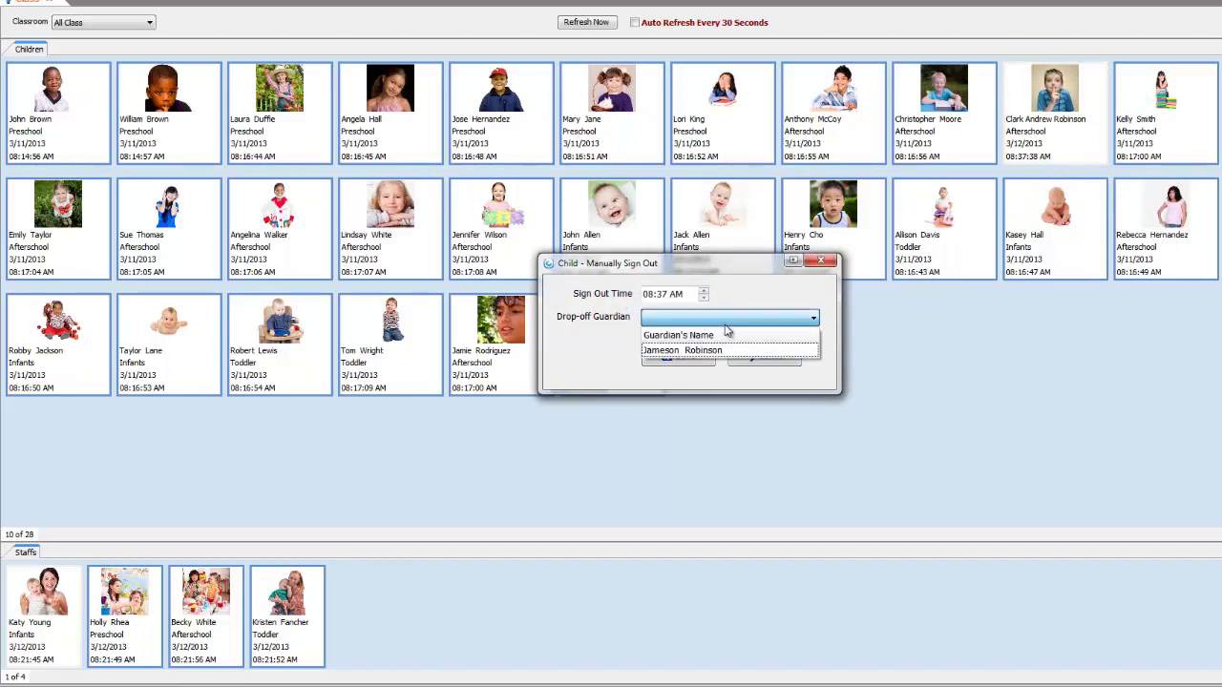
click(708, 350)
click(689, 356)
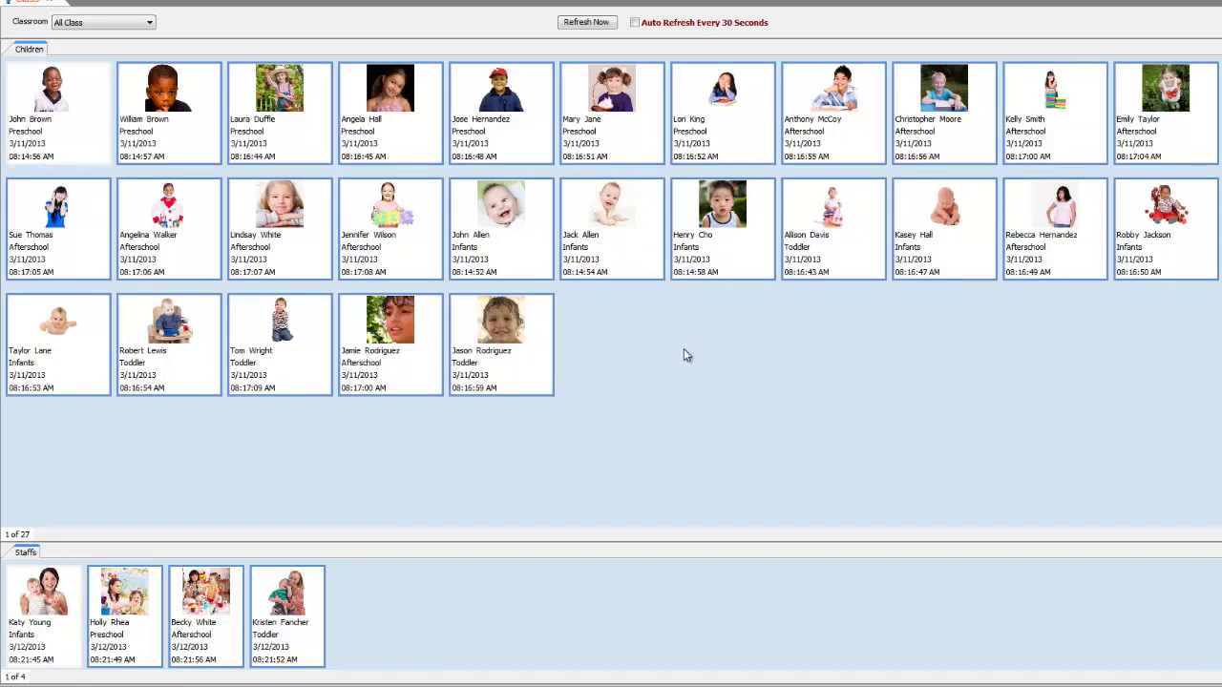
- Start a body check for the second Preschool child with check time 08:00:00 AM and the Infants staff member as staff
right_click(217, 142)
click(230, 188)
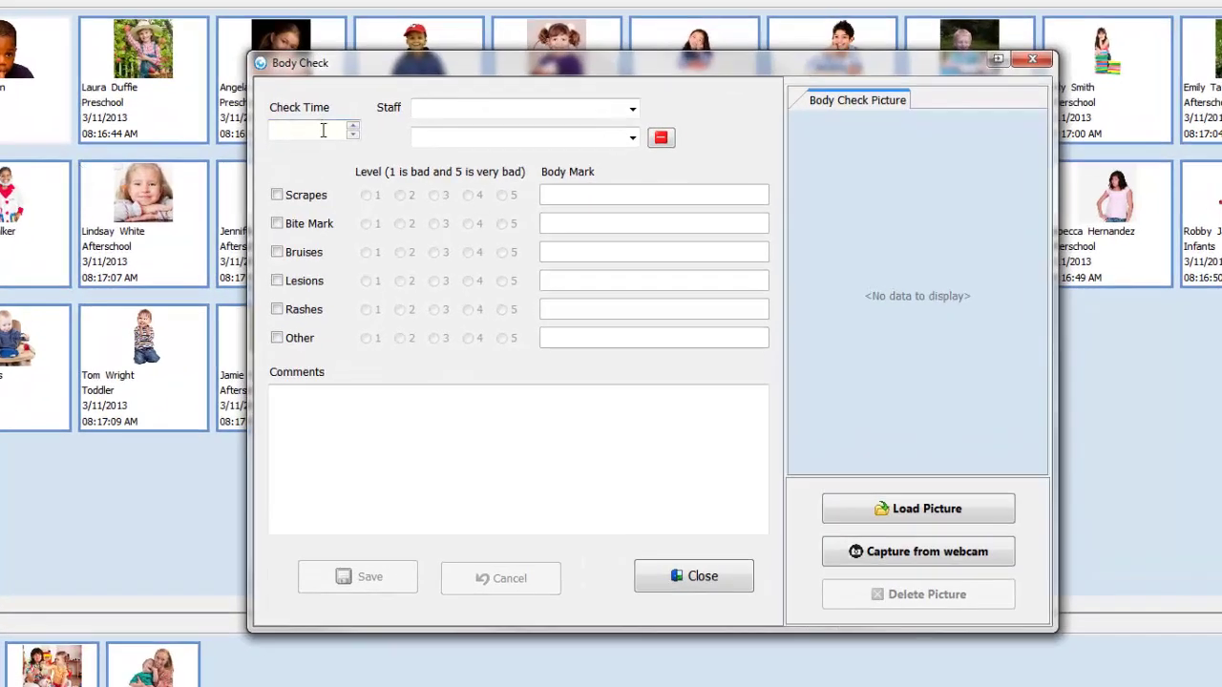
click(324, 131)
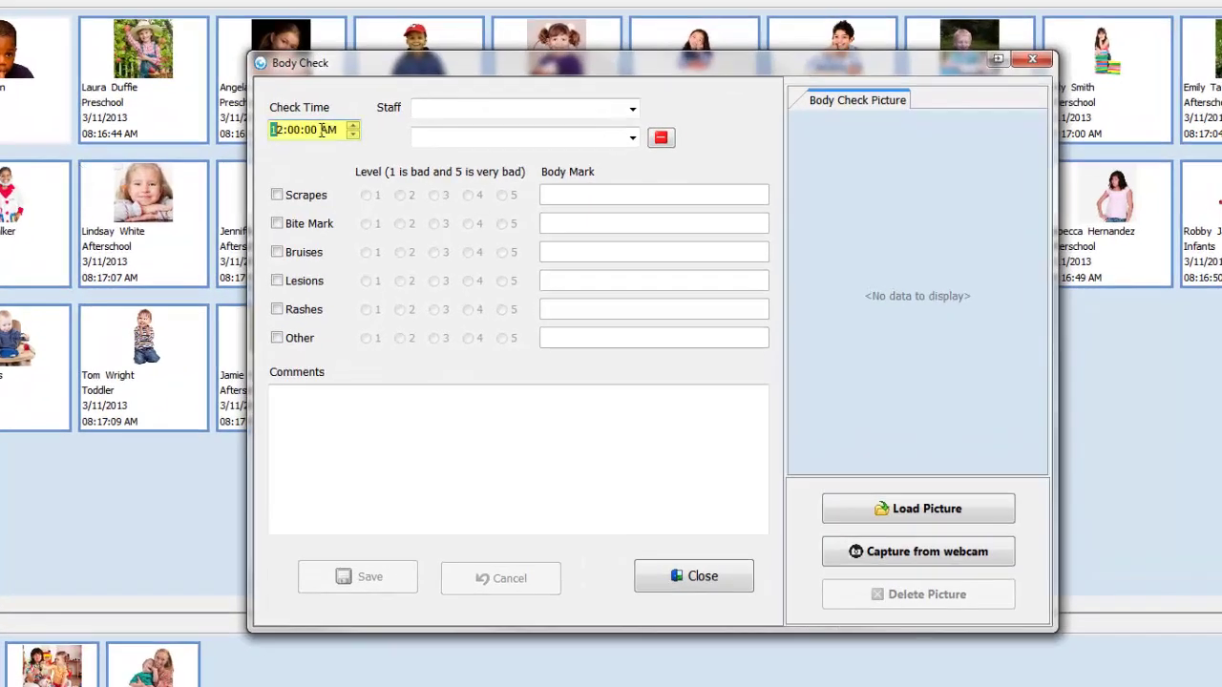
key(Tab)
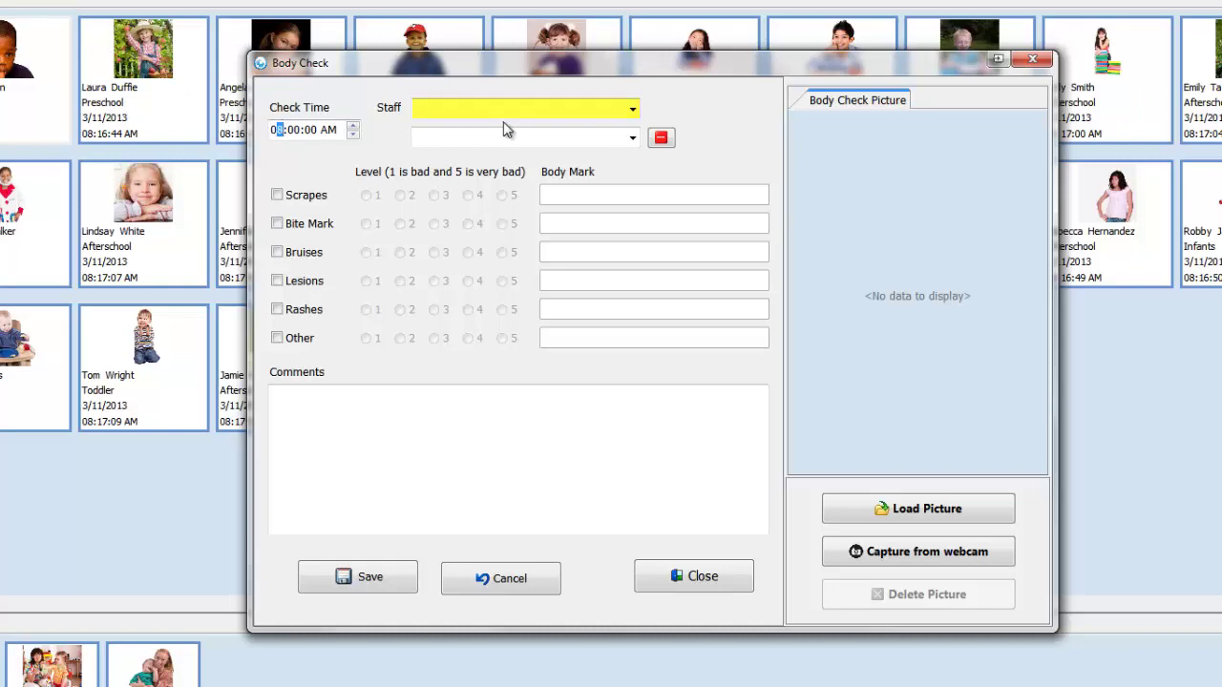
click(632, 108)
click(598, 148)
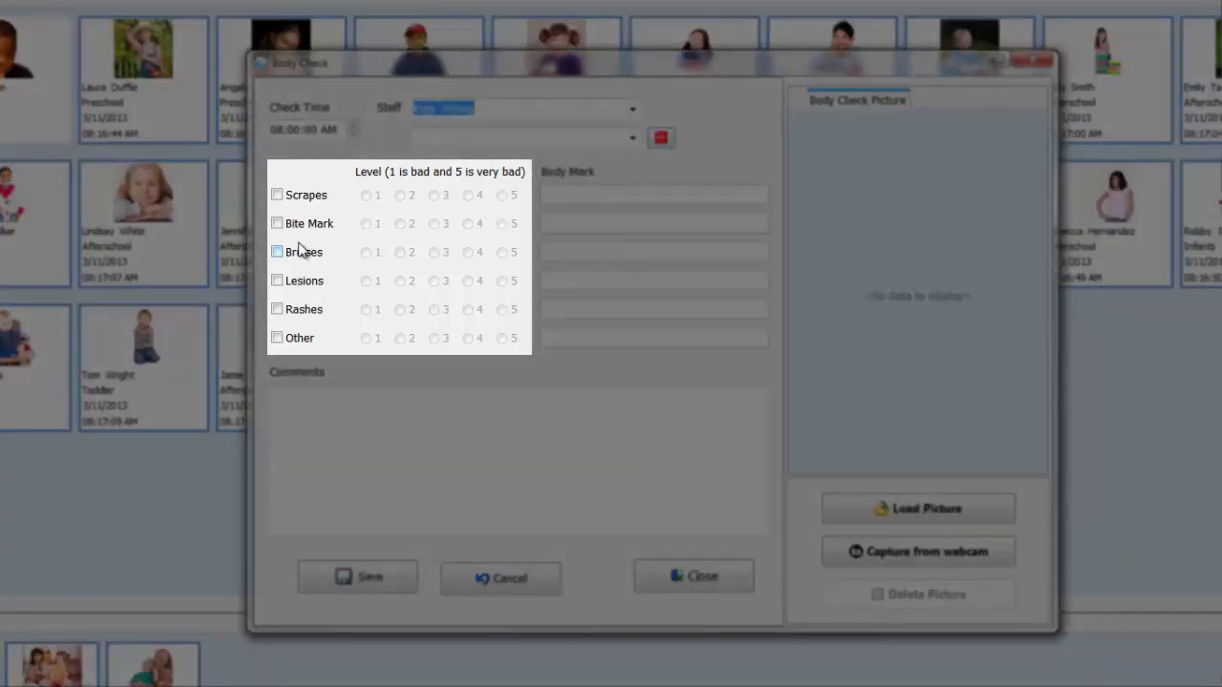
- Rate Bite Mark at level 5 and Lesions at level 3, and discard the body check without saving
click(283, 225)
click(278, 281)
click(441, 282)
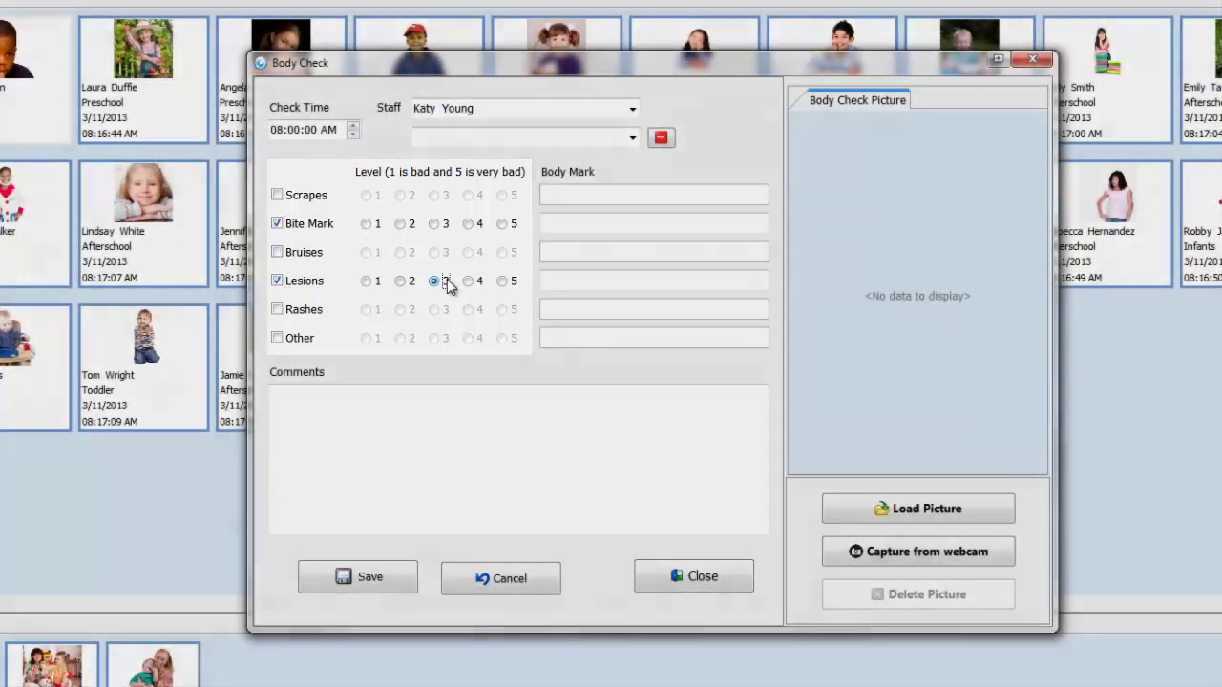
click(501, 223)
click(551, 226)
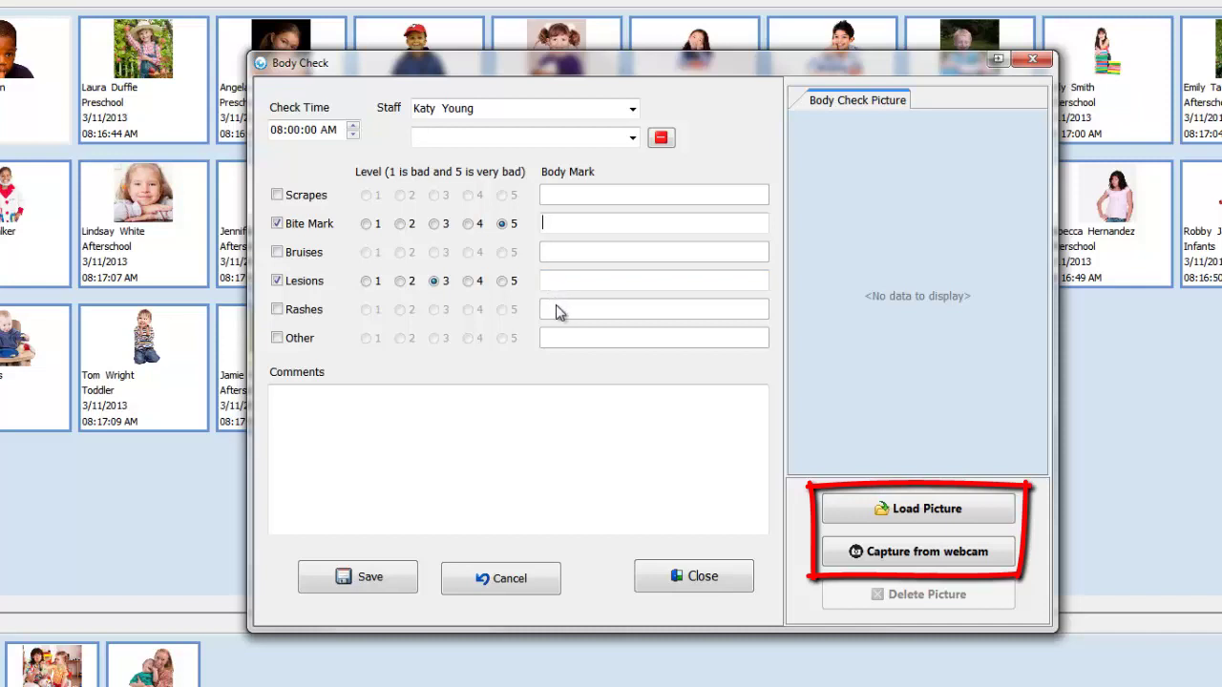
click(551, 578)
click(644, 583)
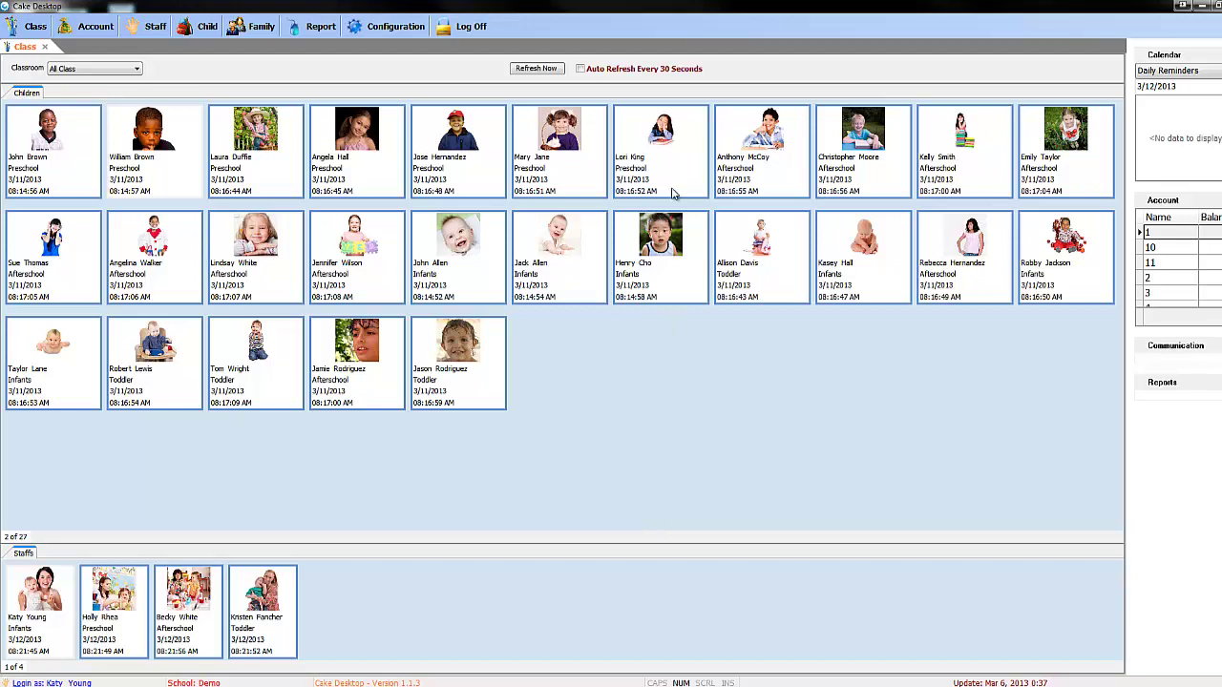
- Move the seventh child in the first row from Preschool to the Afterschool class
right_click(690, 111)
mouse_move(788, 181)
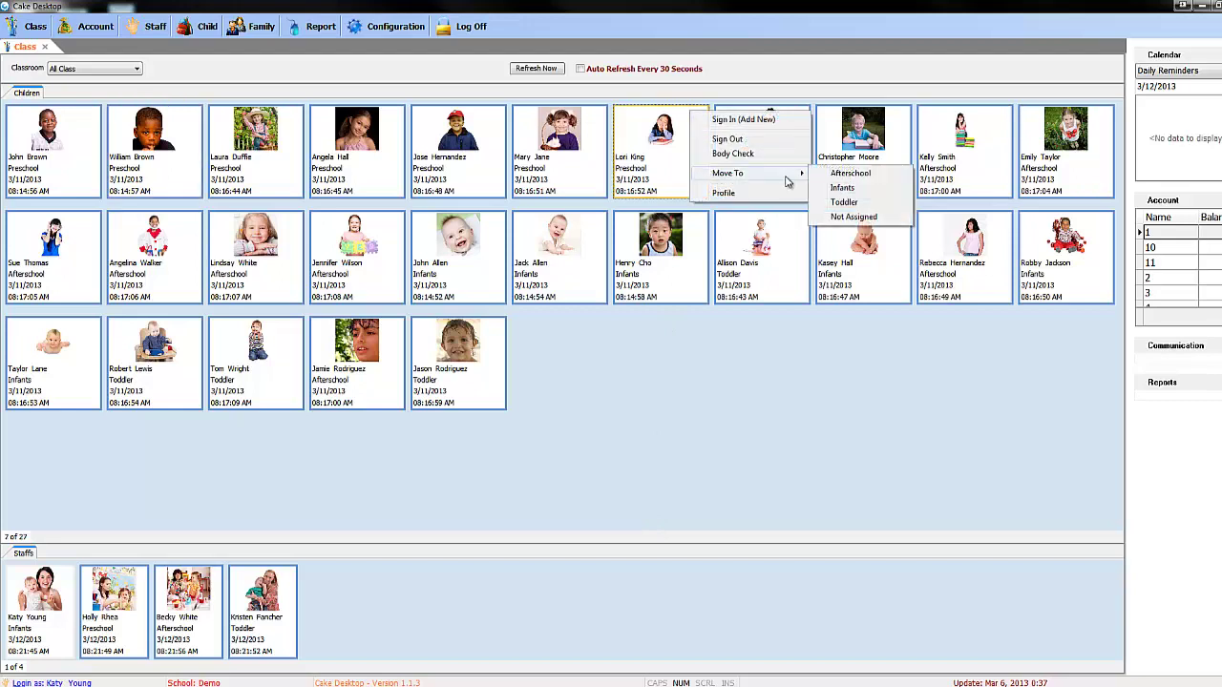
click(853, 176)
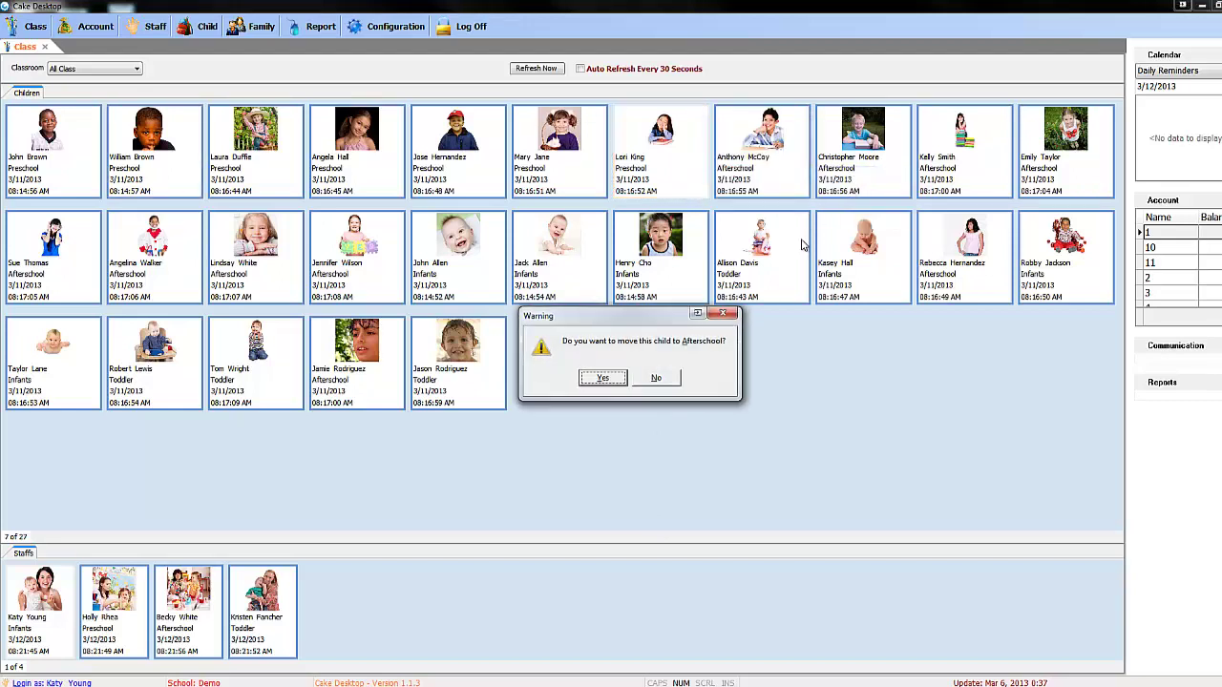
click(626, 379)
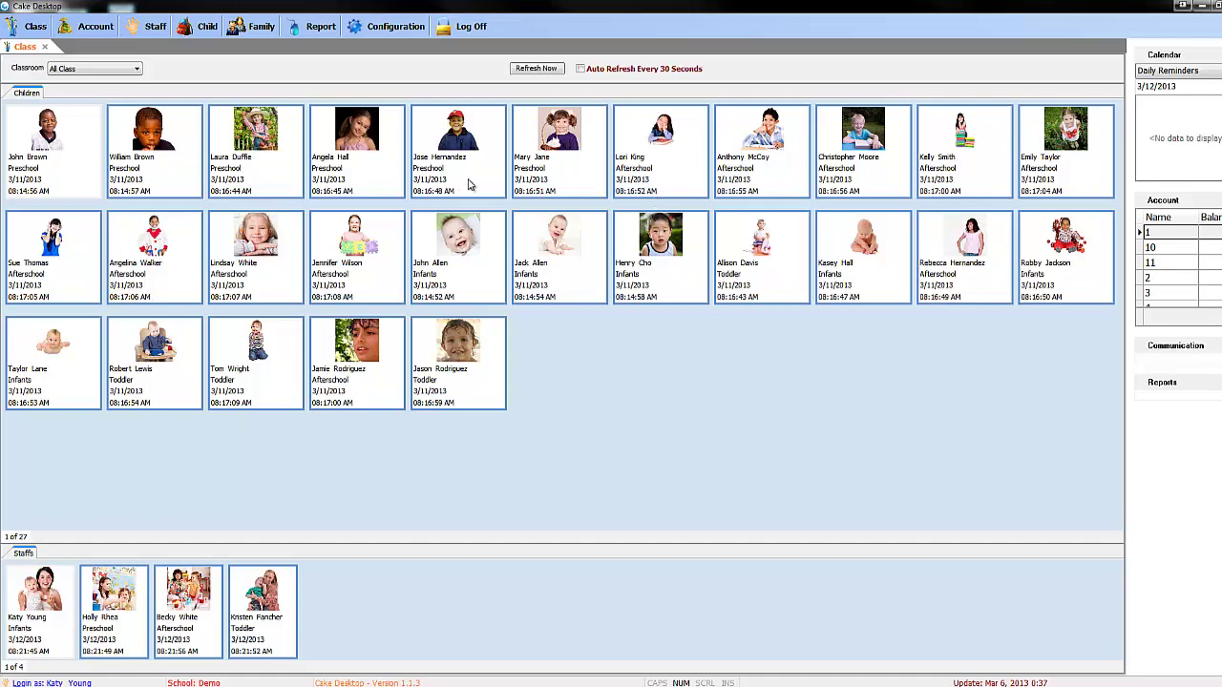
- View the profiles of the fourth Preschool child and the first Infants child, closing each one without changes
right_click(348, 177)
click(372, 245)
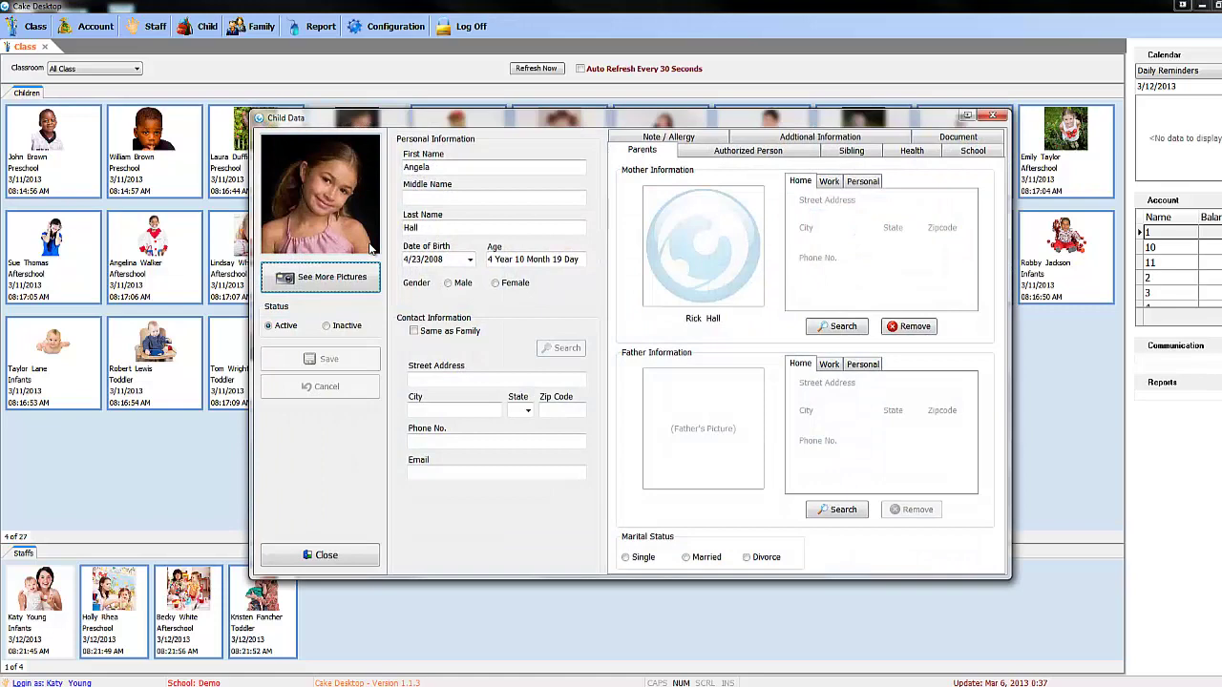
click(324, 554)
double_click(461, 277)
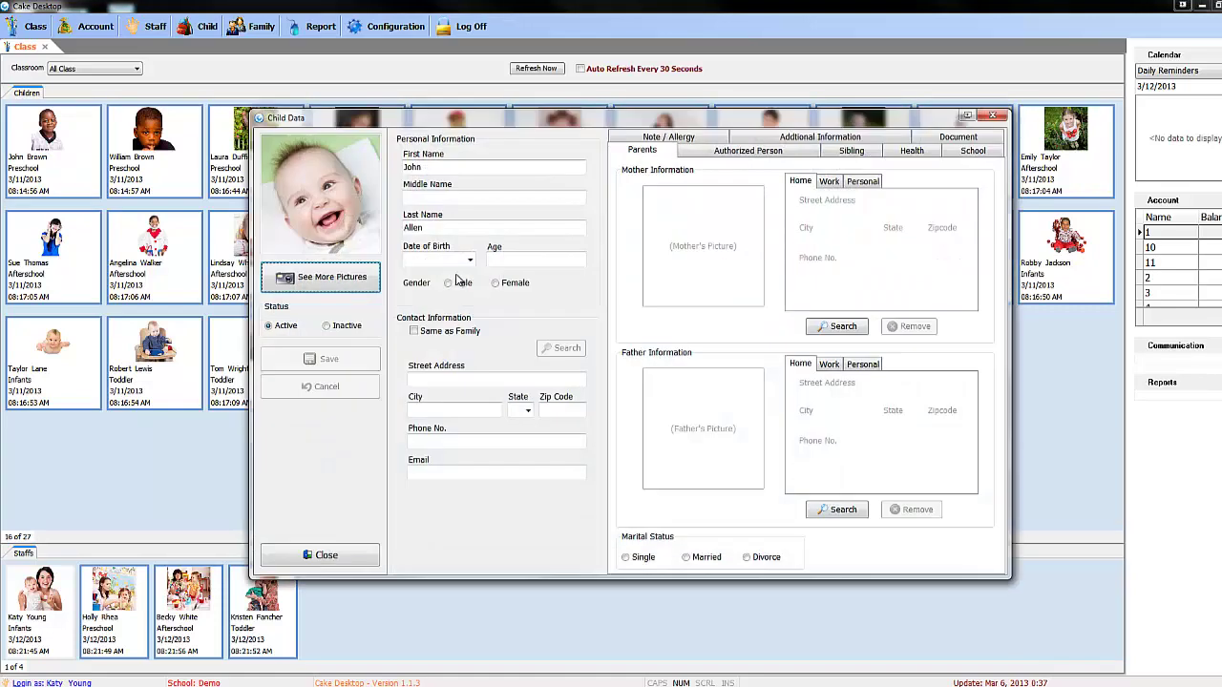
click(359, 571)
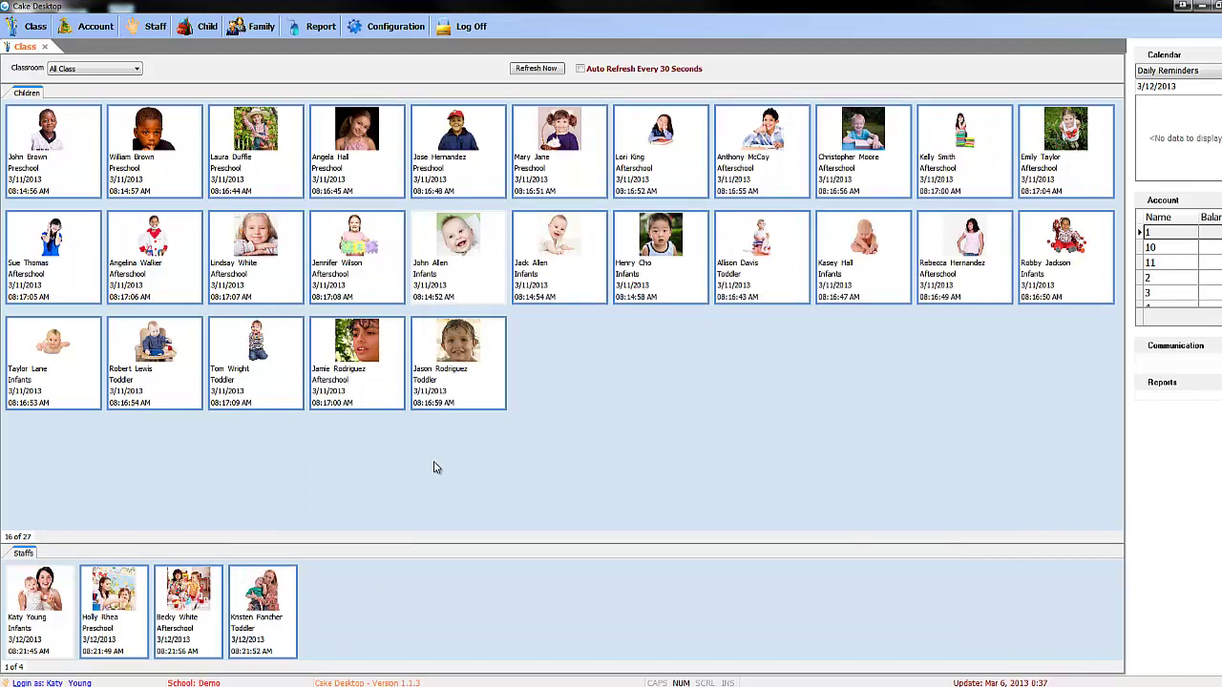
- Widen the staff cards slightly and manually clock in the one staff member available for clock-in
click(237, 601)
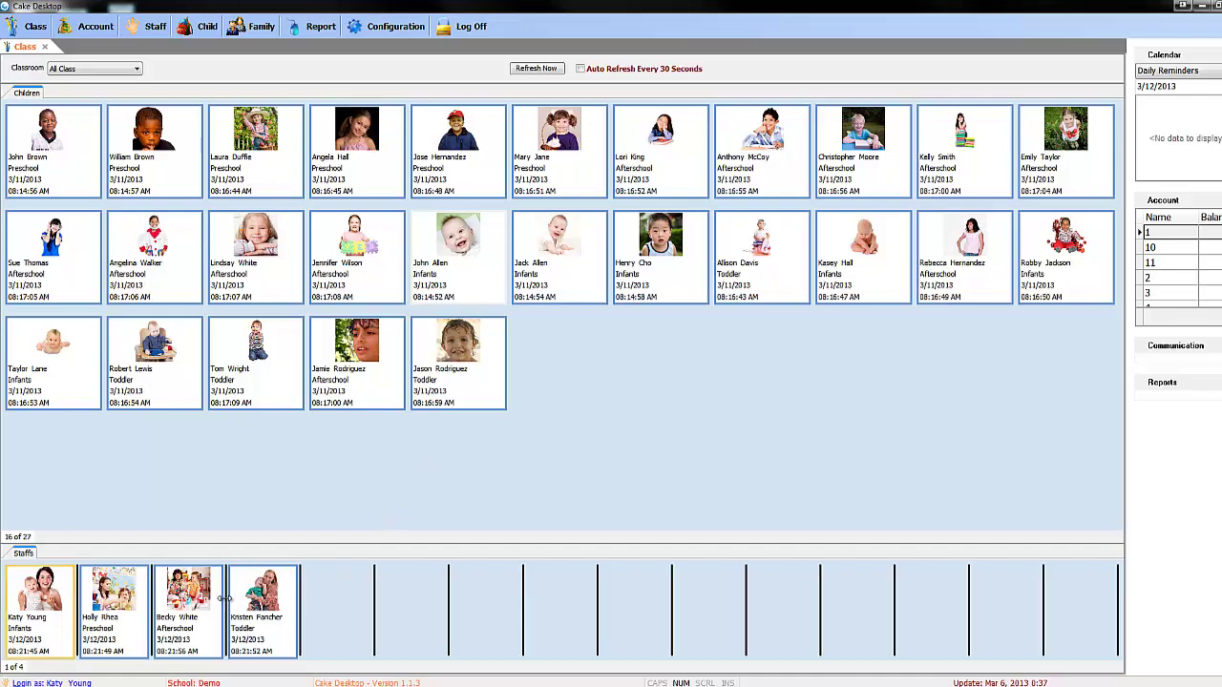
right_click(420, 605)
click(450, 608)
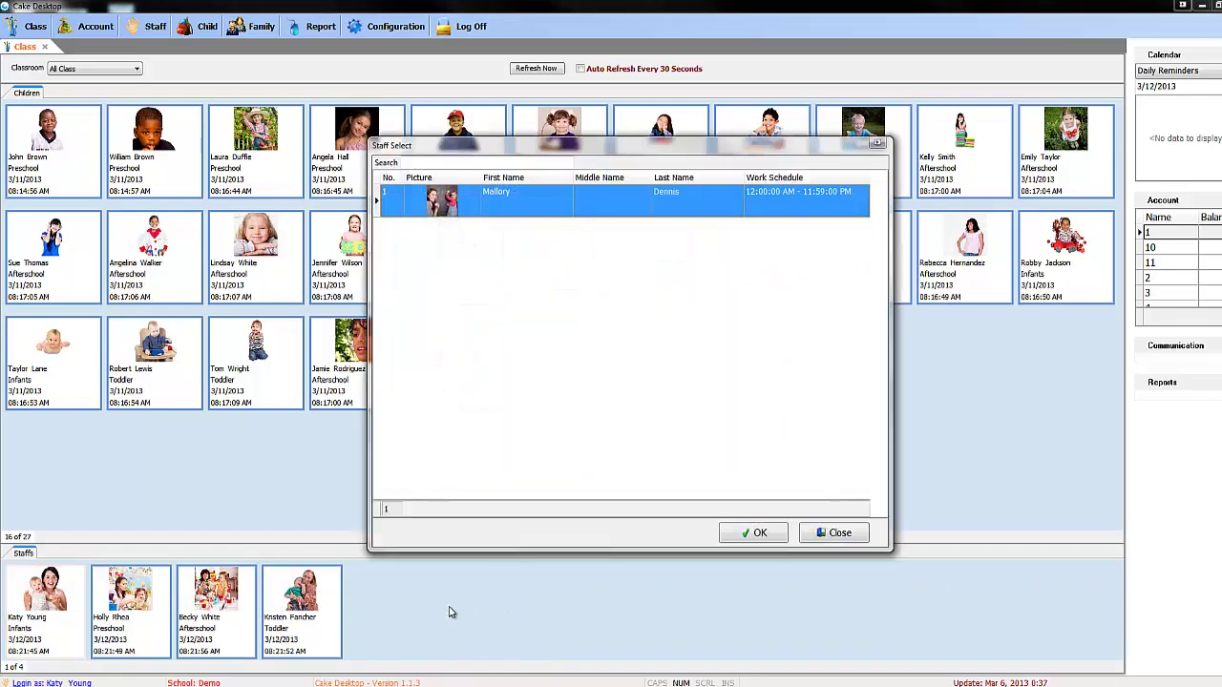
double_click(697, 207)
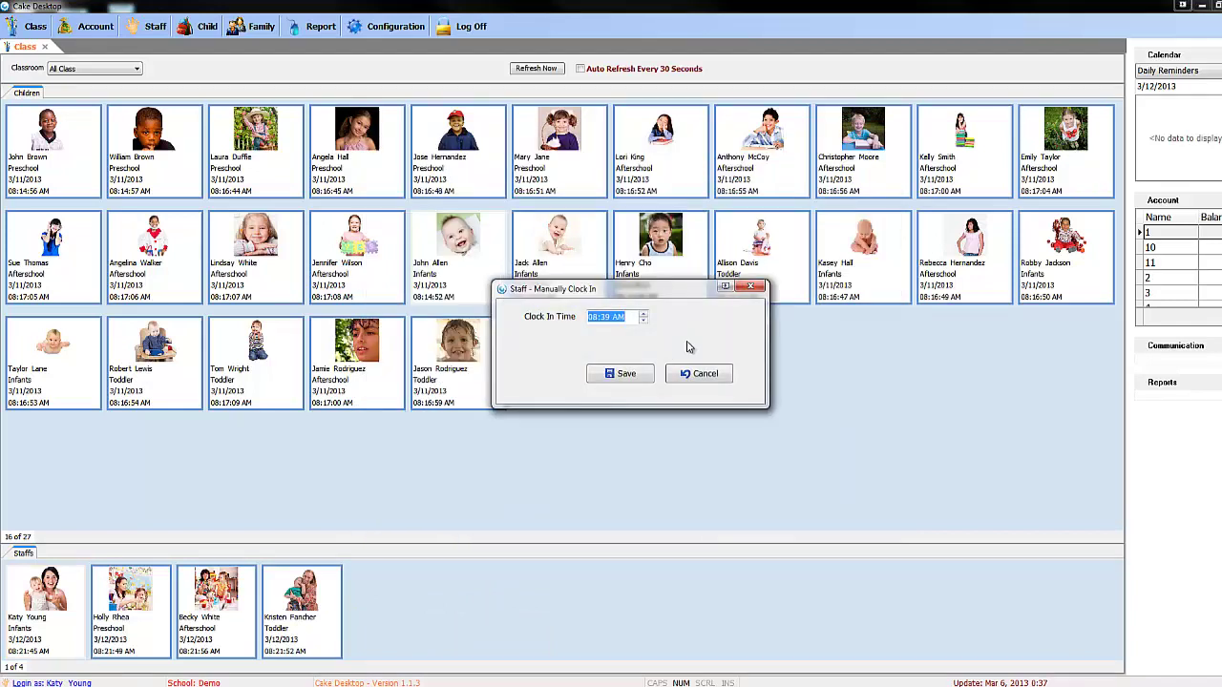
click(636, 376)
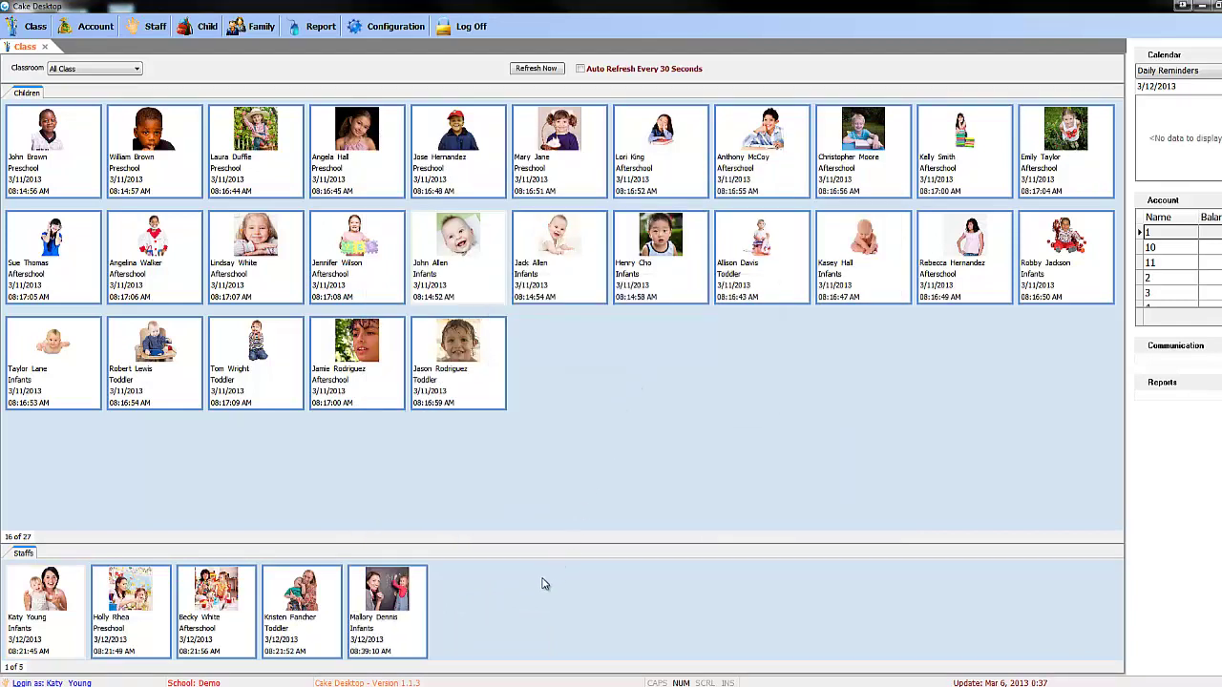
- Manually clock out the newly added fifth staff member
right_click(410, 604)
click(434, 631)
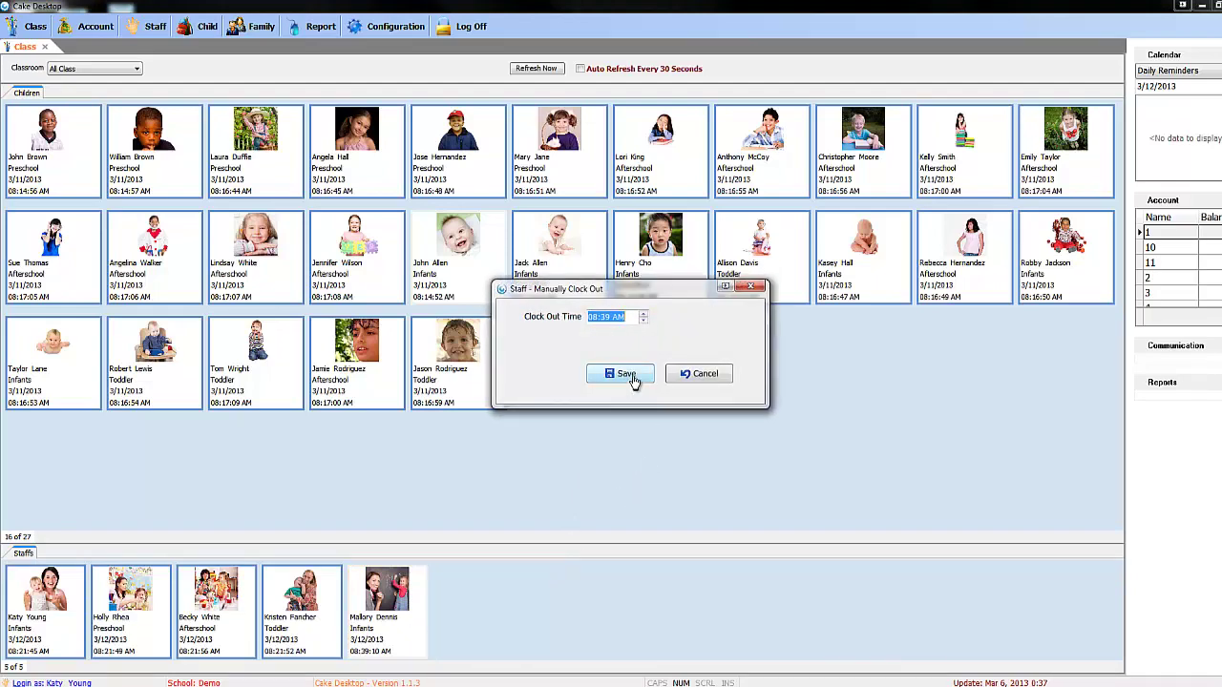
click(625, 375)
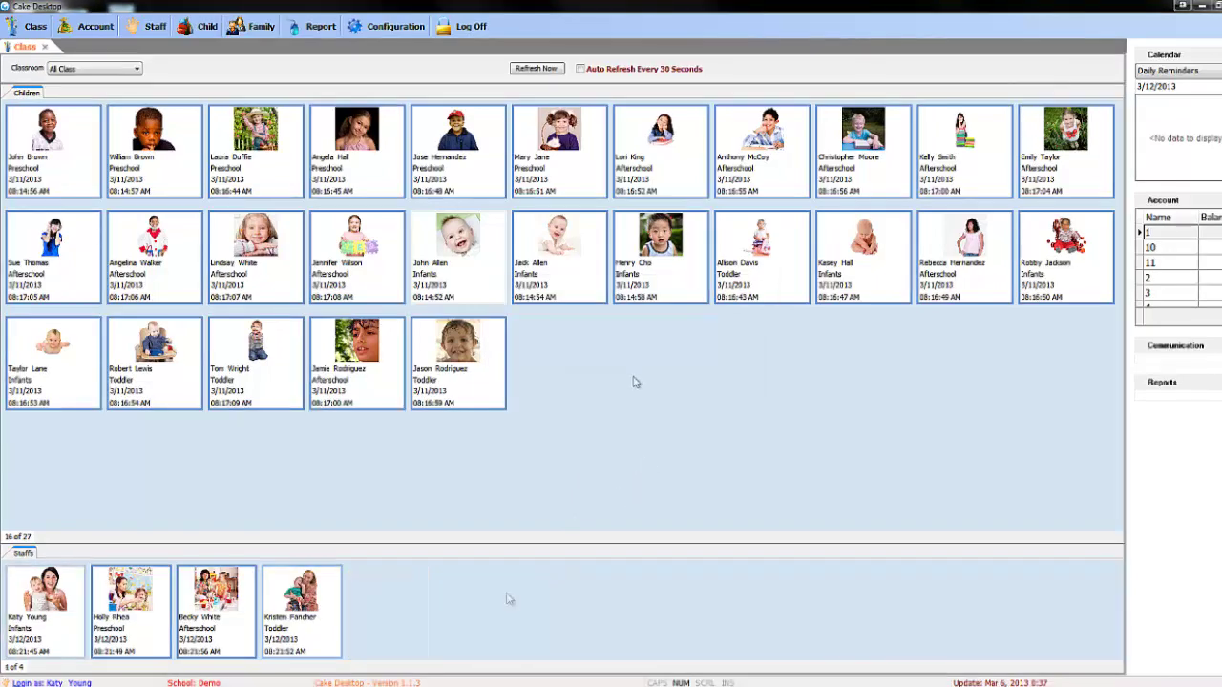
- Move the fourth staff member from Toddler to the Afterschool class and accept the move
right_click(308, 587)
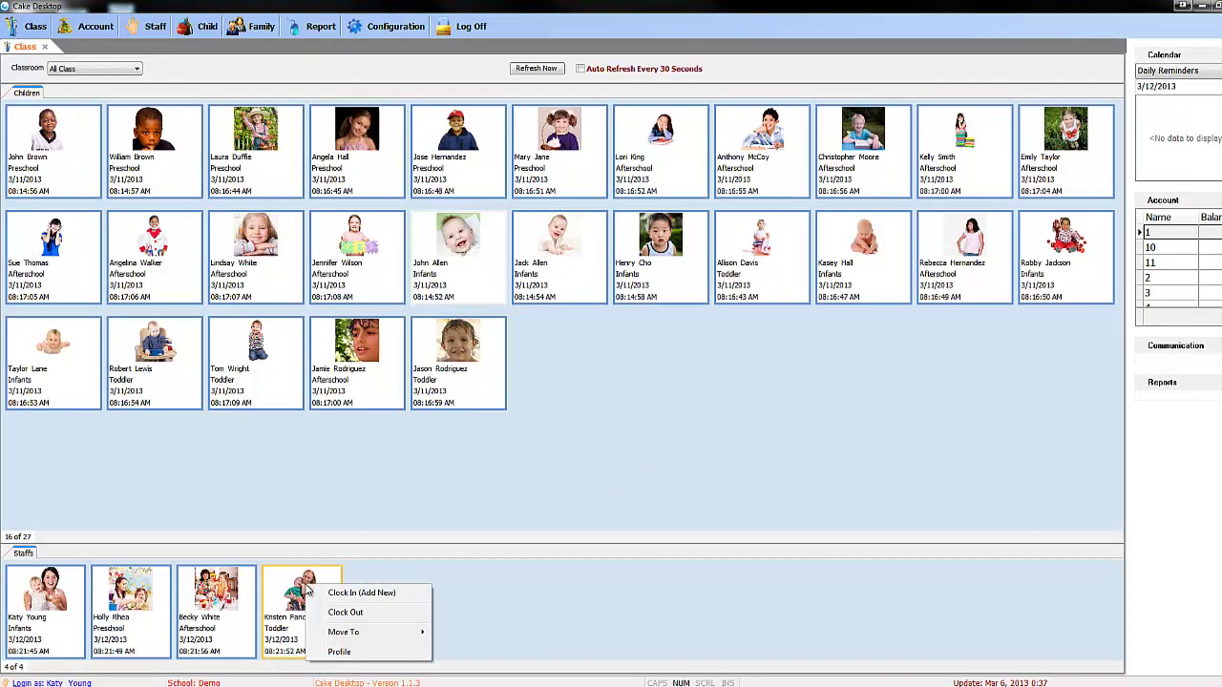
mouse_move(324, 635)
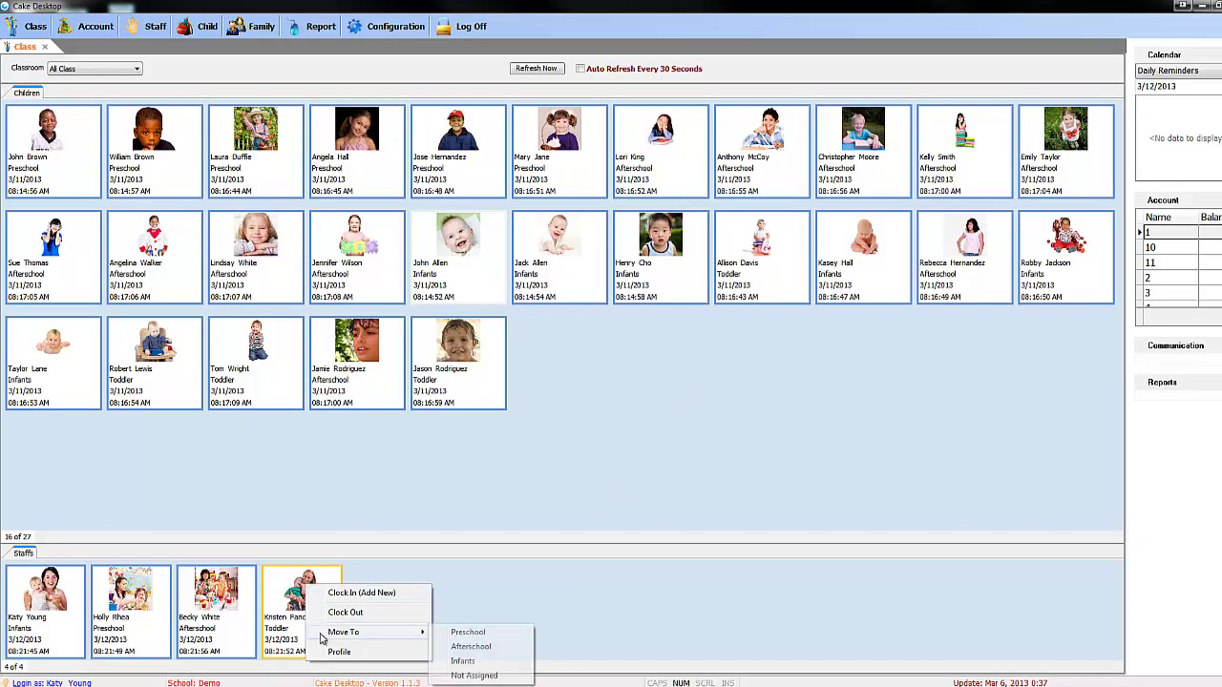
click(494, 648)
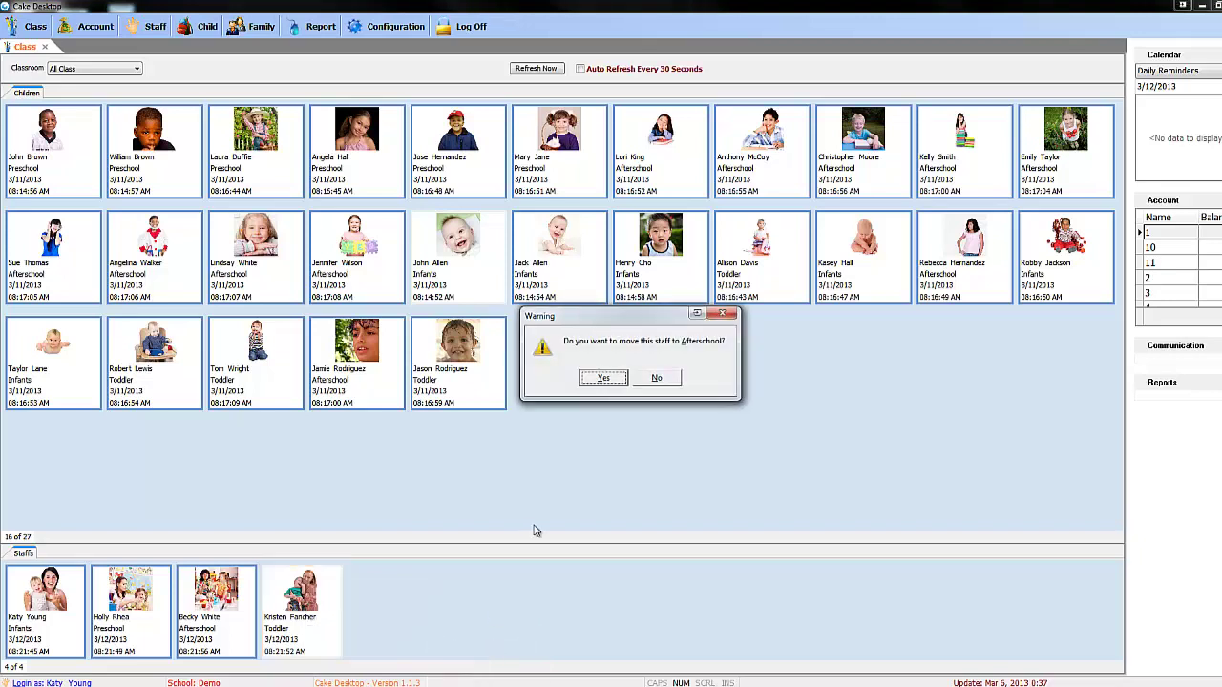
click(603, 378)
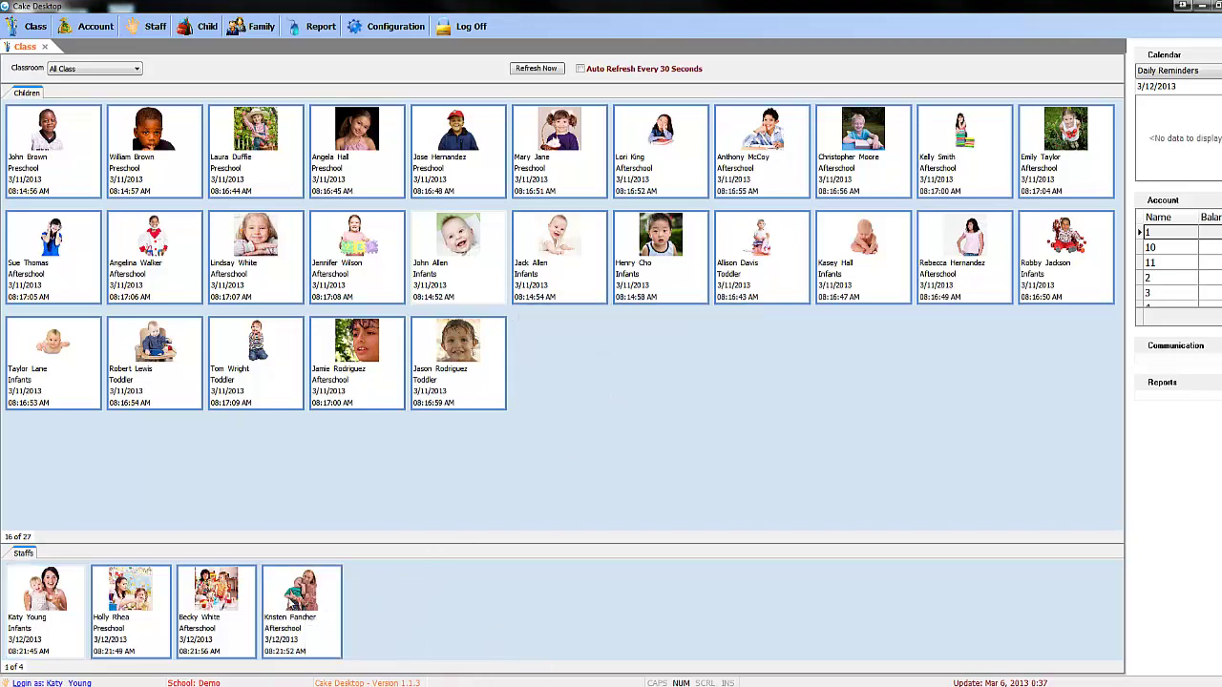
- View the profiles of the first and third staff members, closing each one without changes
right_click(122, 608)
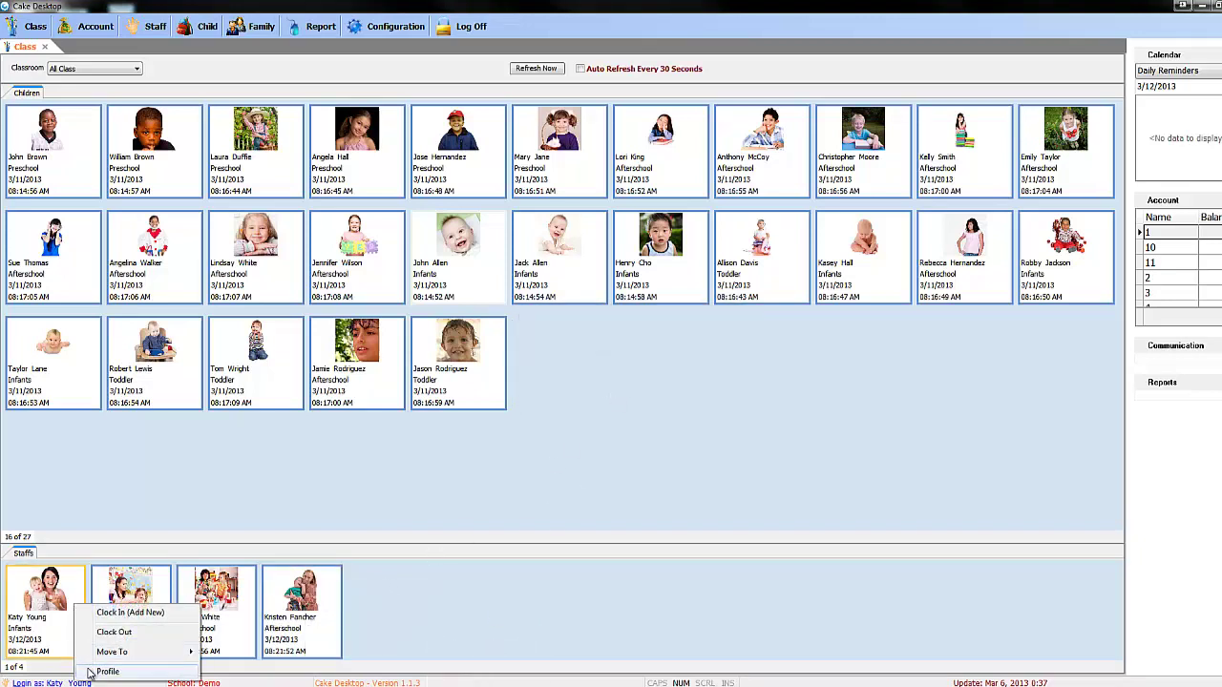
key(Escape)
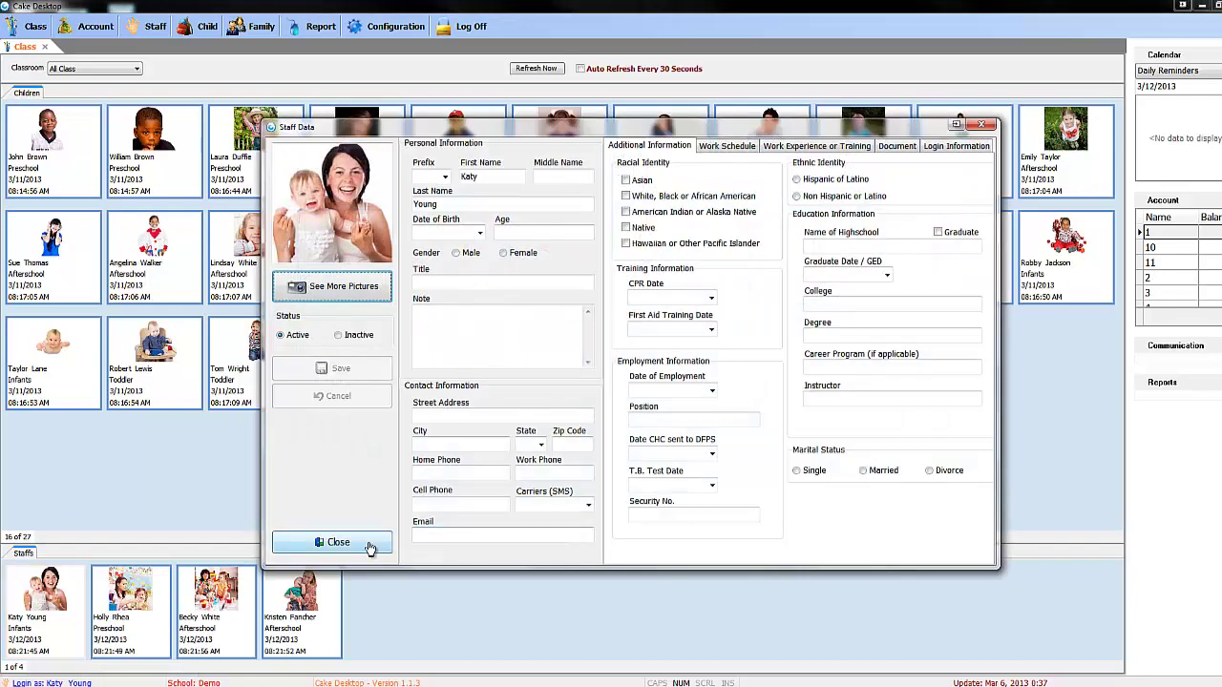
click(368, 548)
double_click(241, 599)
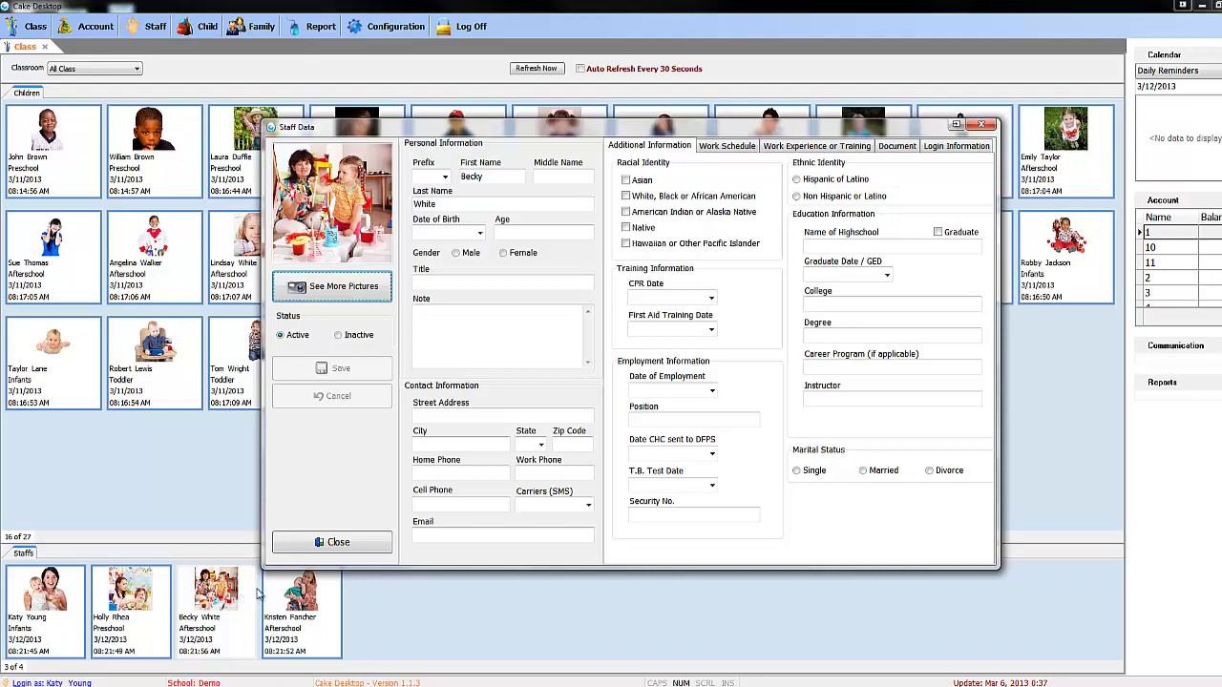
click(315, 543)
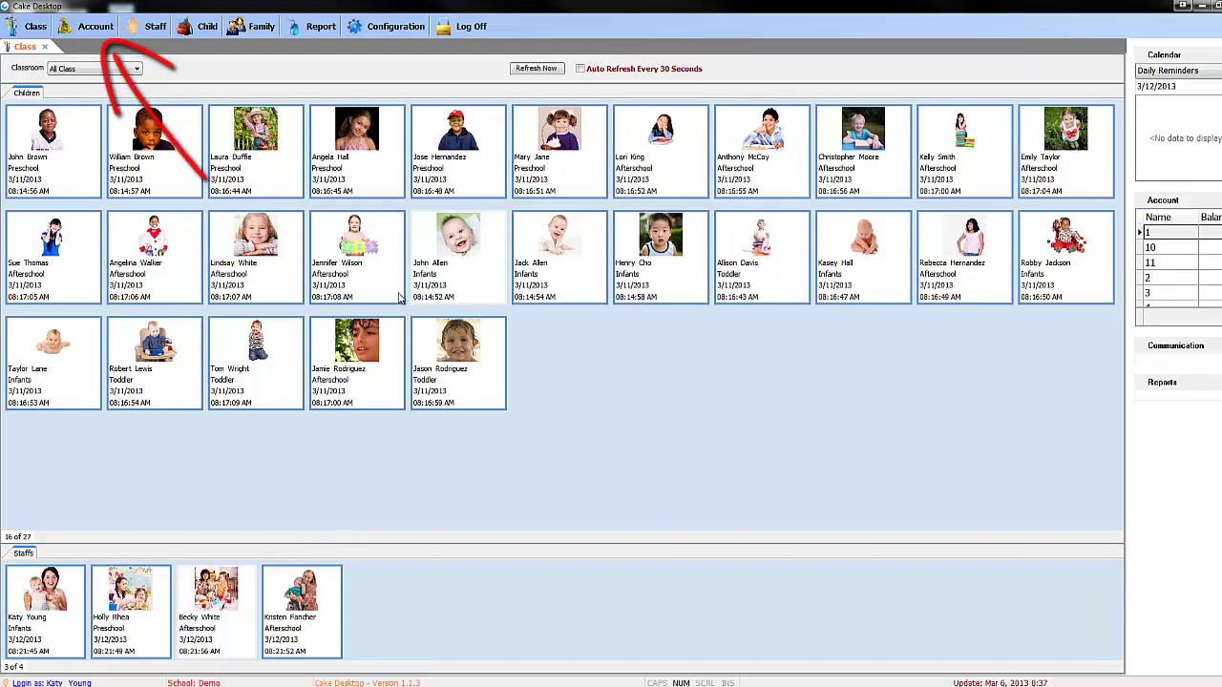
- In the accounts list, view the child enrollment details of the account with a balance of 50, then close them unchanged
click(79, 32)
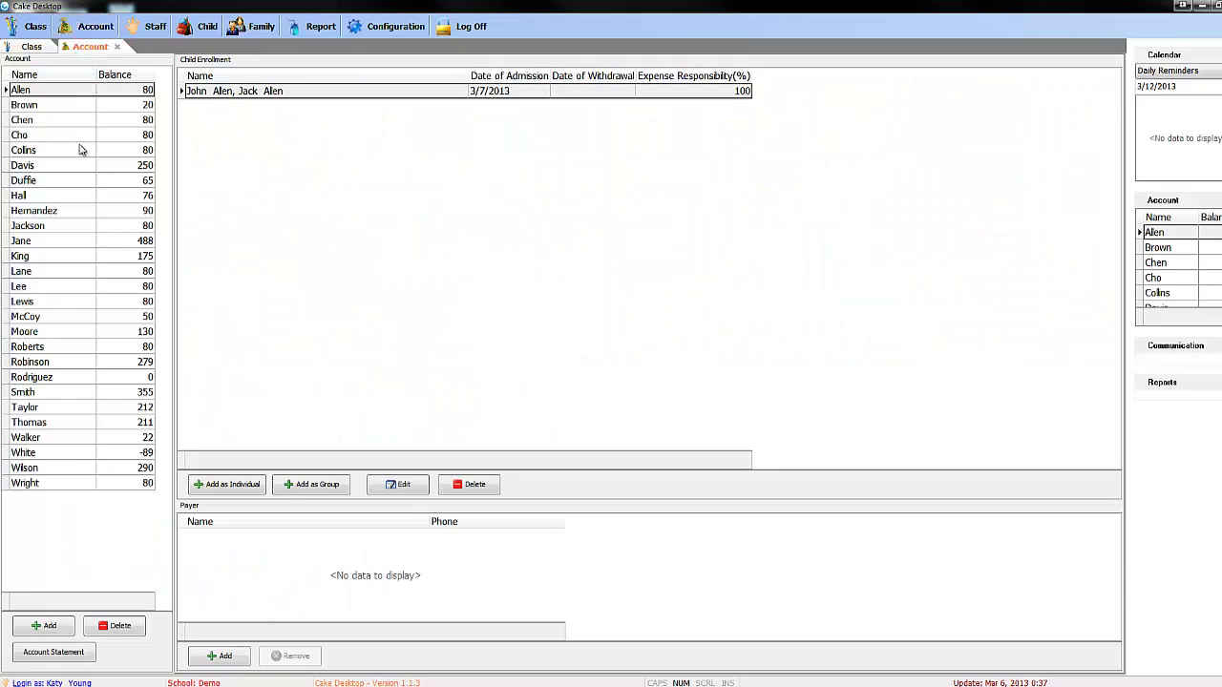
click(108, 317)
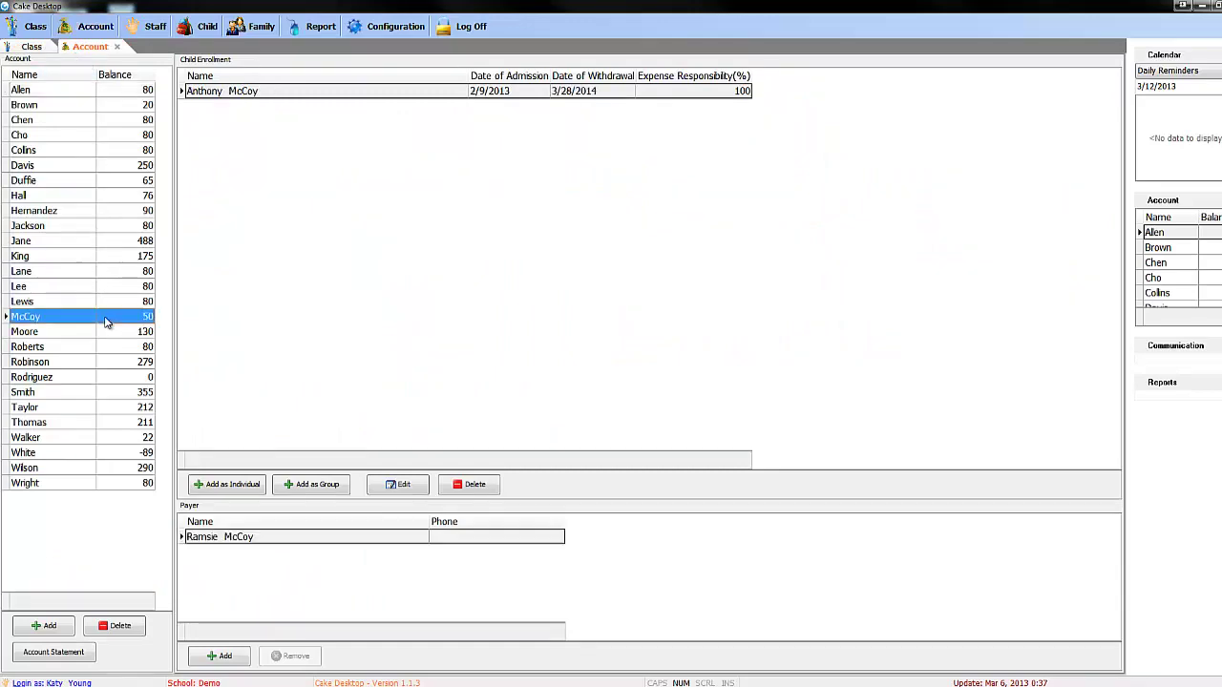
click(319, 94)
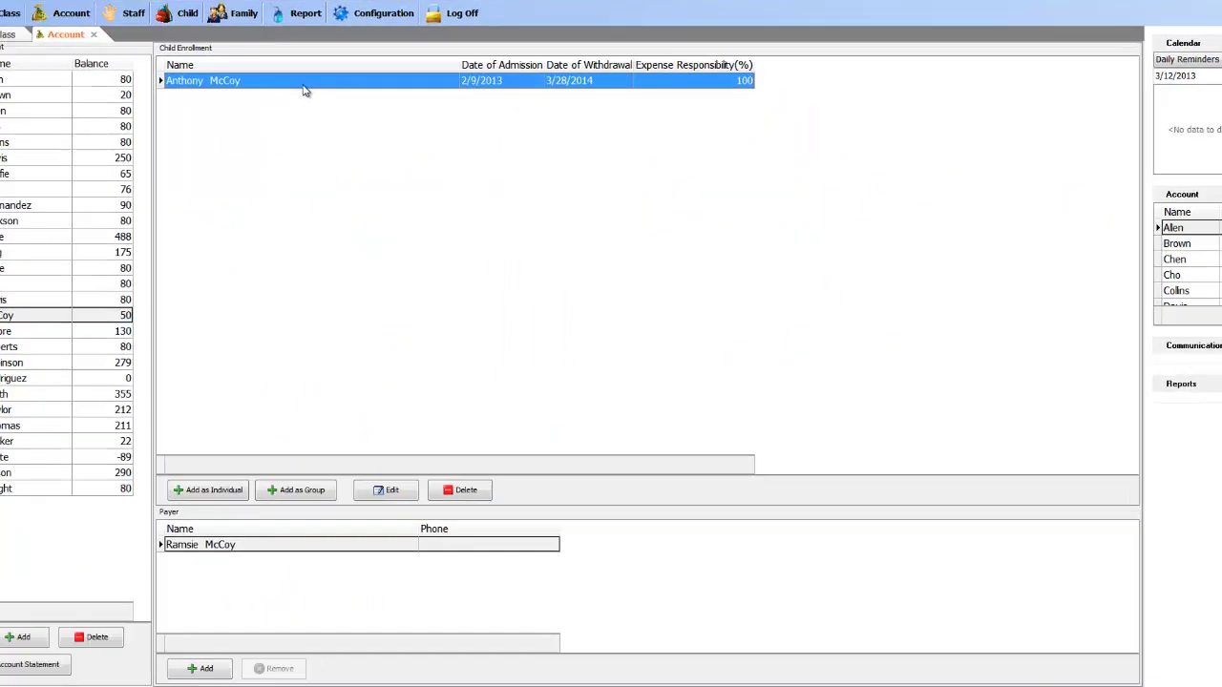
double_click(304, 82)
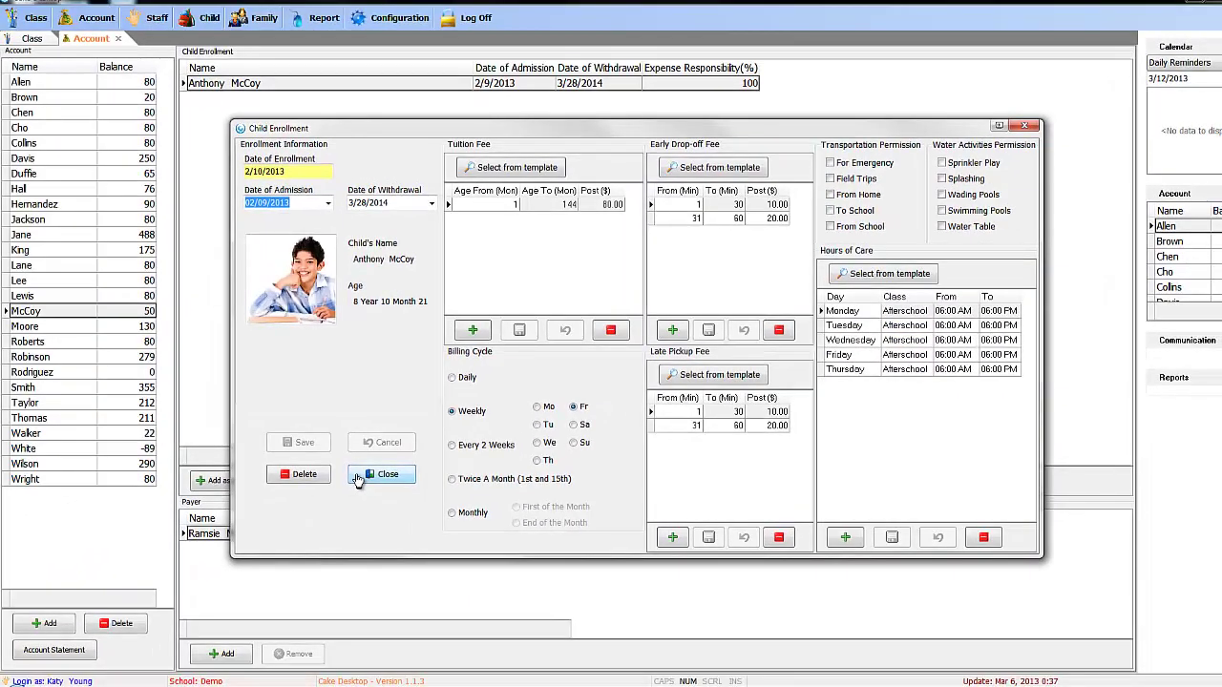
click(358, 477)
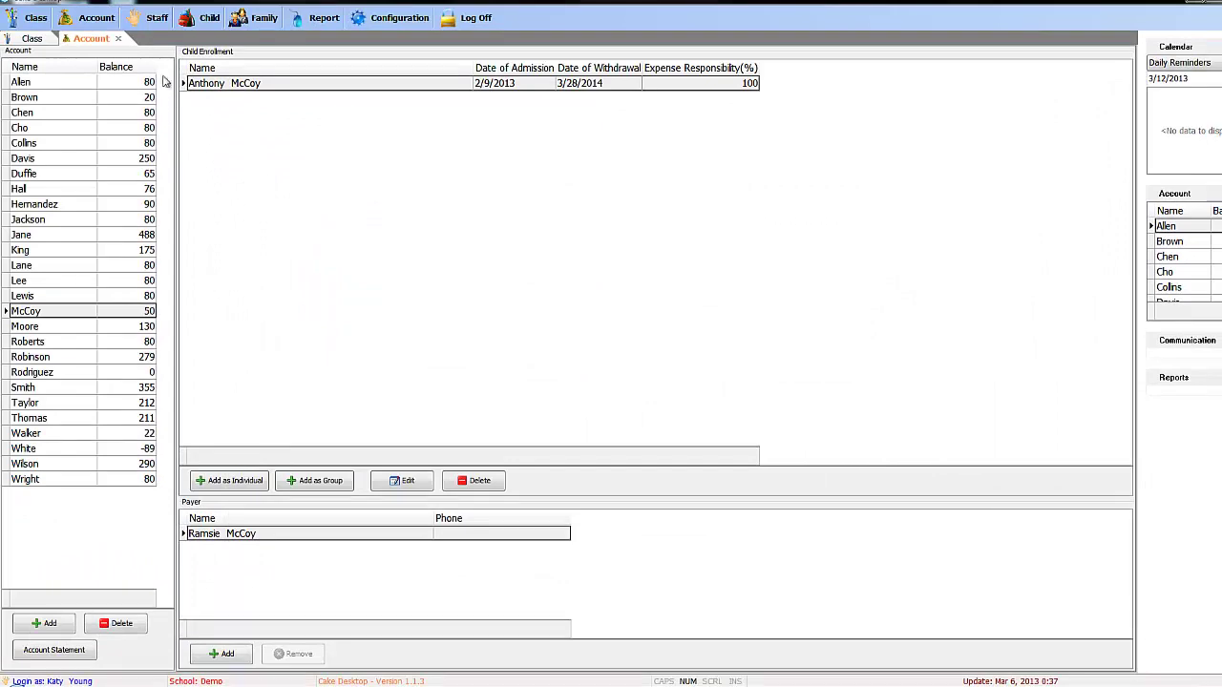
- Open the first staff member's record from the staff list and view the work schedule
click(146, 23)
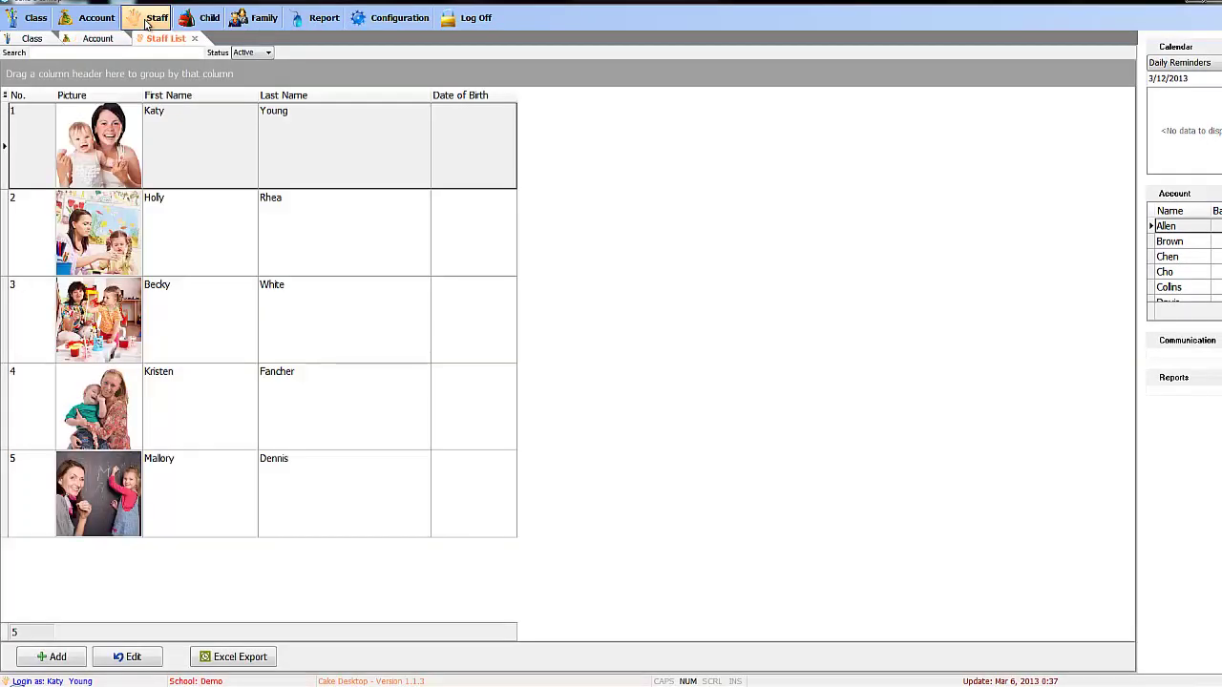
click(149, 149)
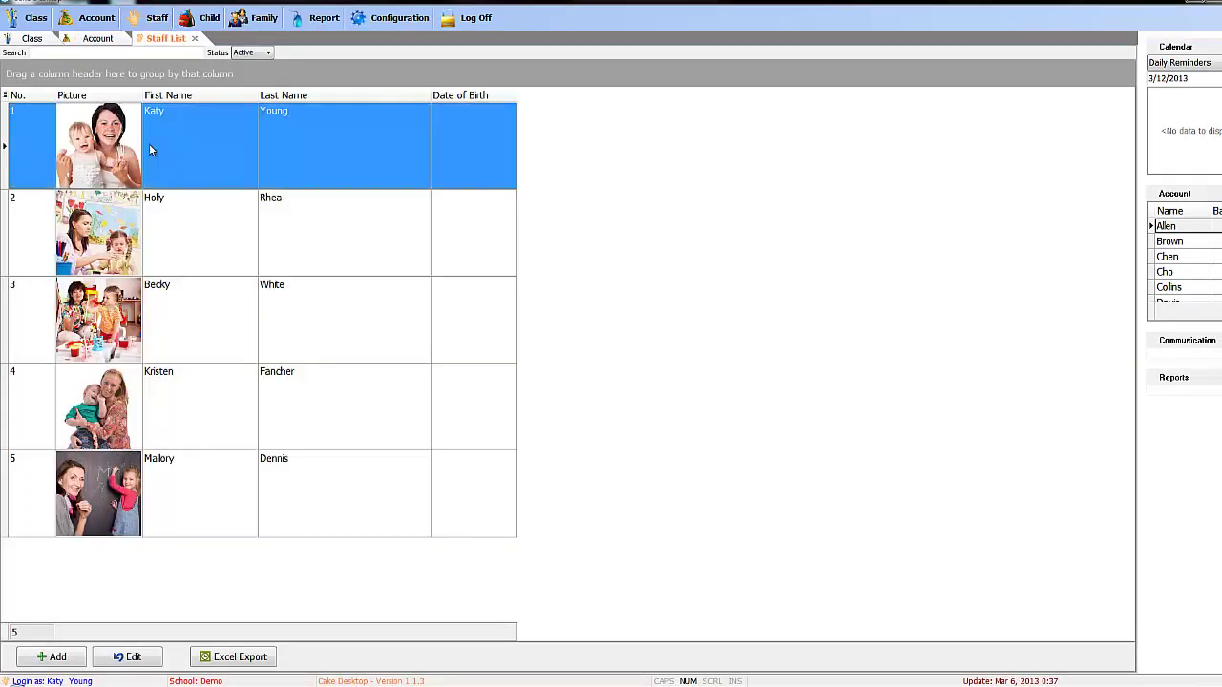
double_click(149, 150)
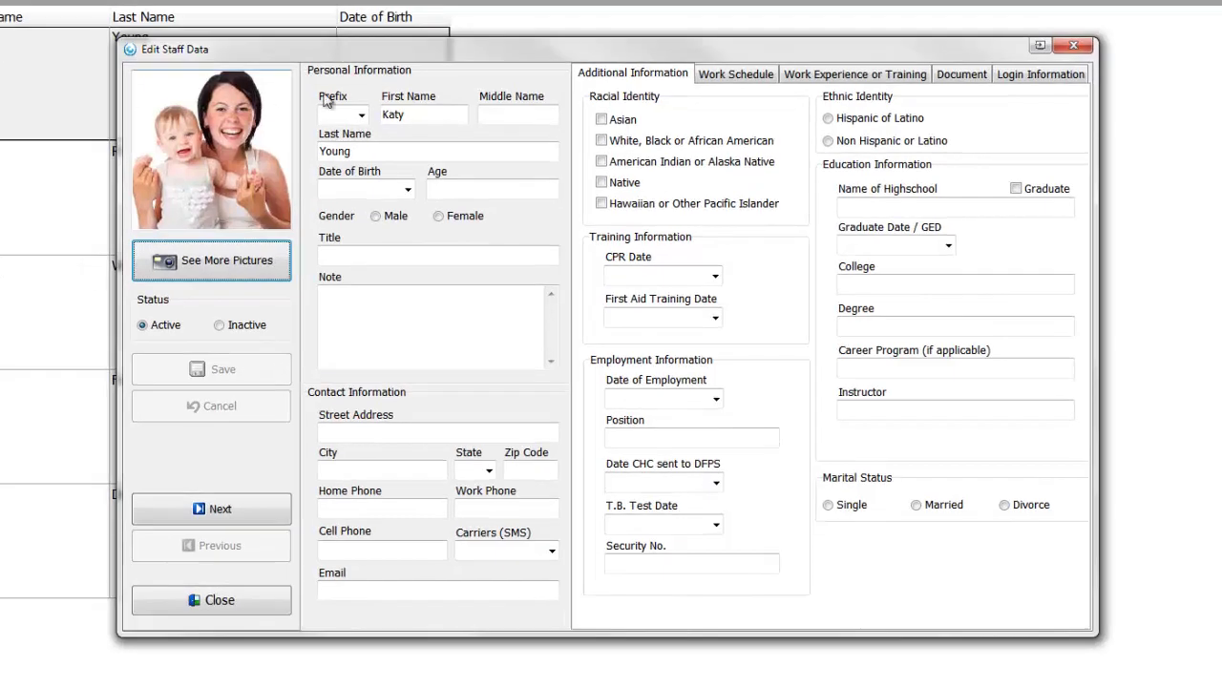
click(768, 73)
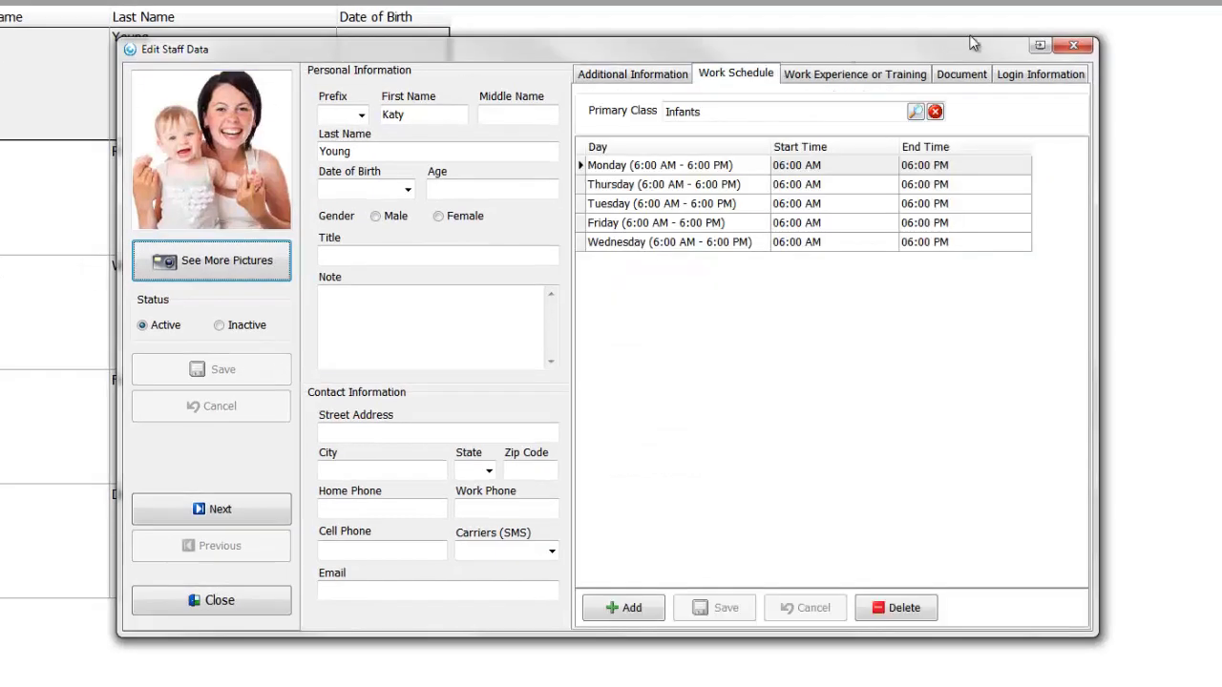